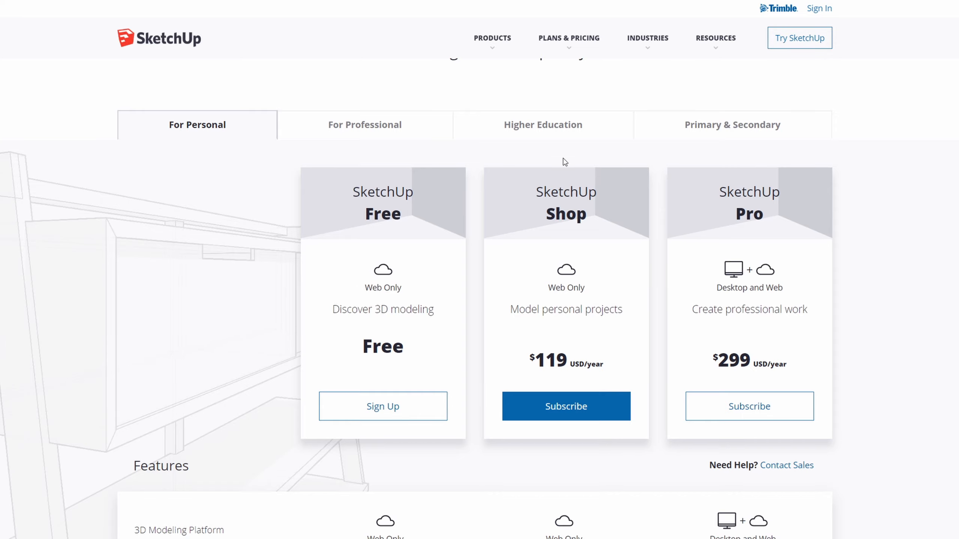
# Step: Review the Higher Education plans and the downloads listed for older SketchUp versions
pyautogui.click(549, 125)
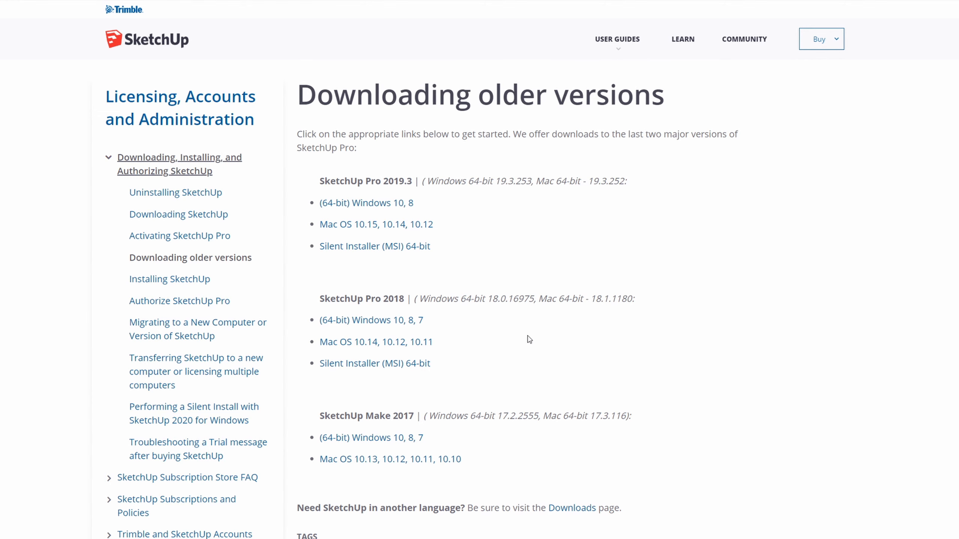
pyautogui.scroll(-3, 529, 339)
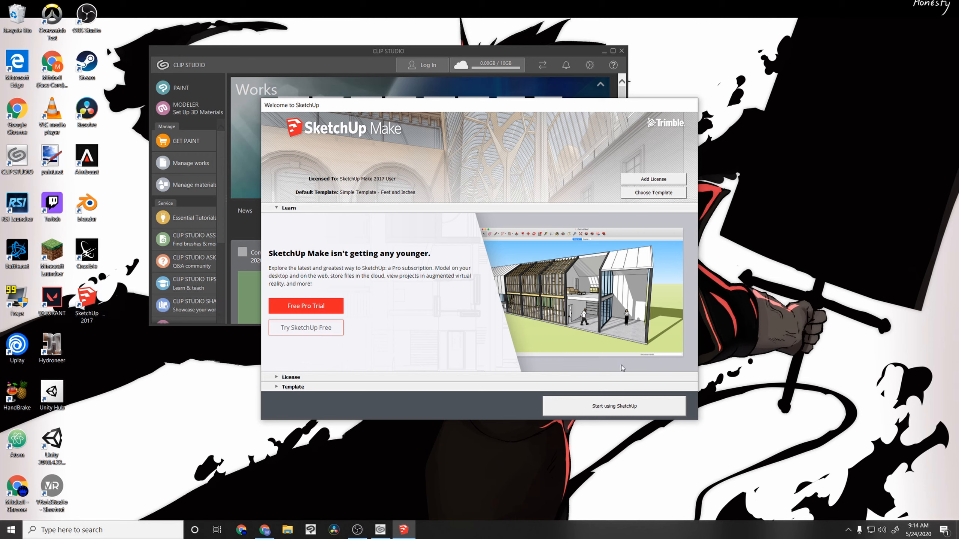
# Step: Start SketchUp Make with the default template and ignore the extension updates
pyautogui.click(638, 407)
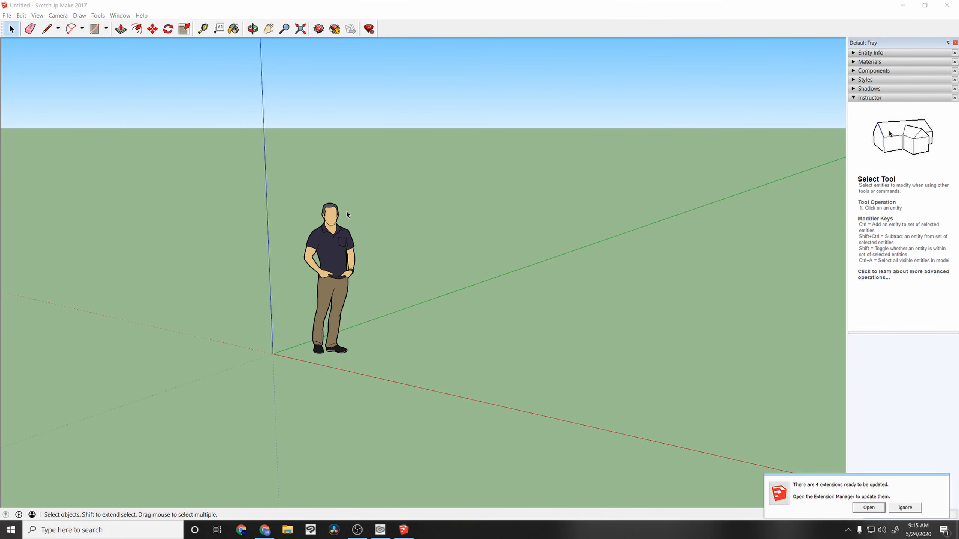
pyautogui.click(905, 507)
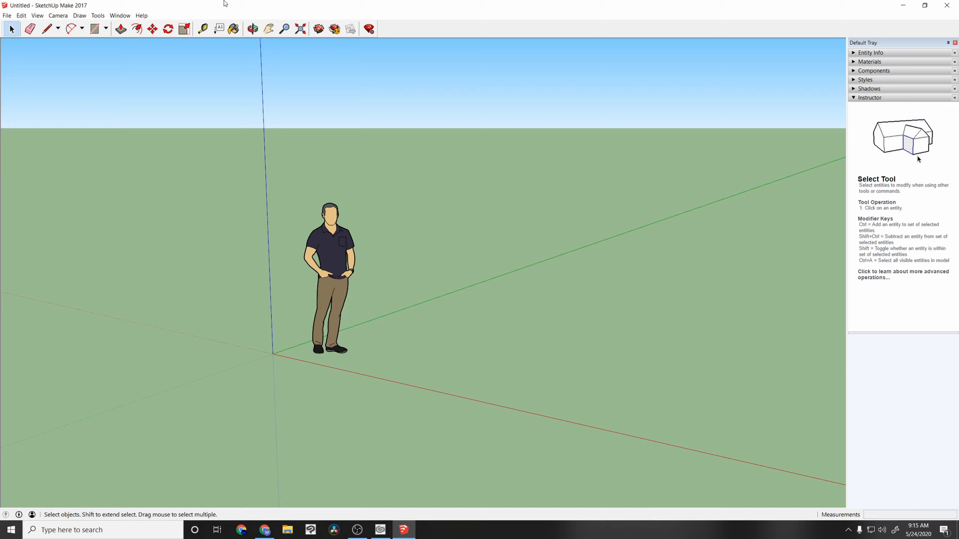
# Step: Open 3D Warehouse, reposition its window over the model, and open the featured cabana model's page
pyautogui.click(319, 29)
pyautogui.moveTo(377, 113); pyautogui.dragTo(438, 131)
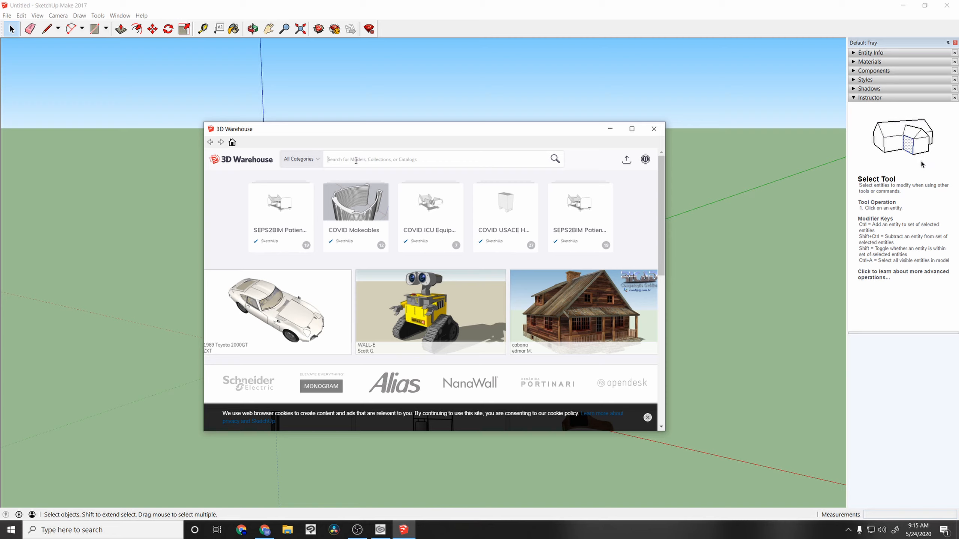
pyautogui.click(356, 161)
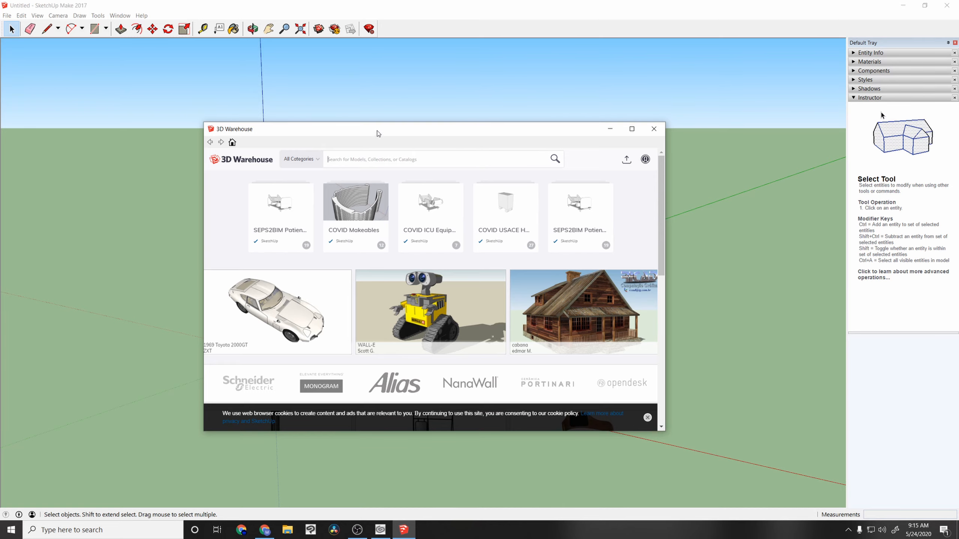
pyautogui.moveTo(379, 132); pyautogui.dragTo(396, 127)
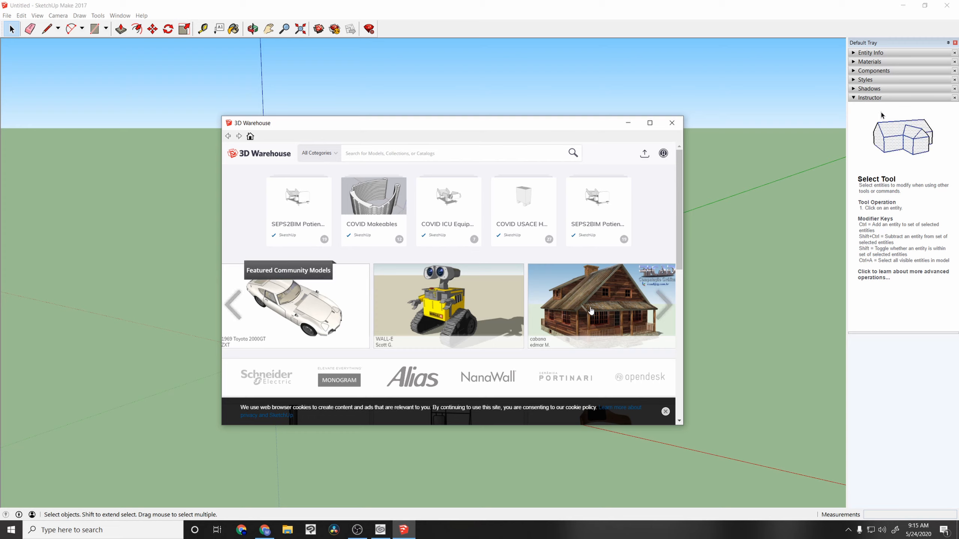
pyautogui.click(574, 311)
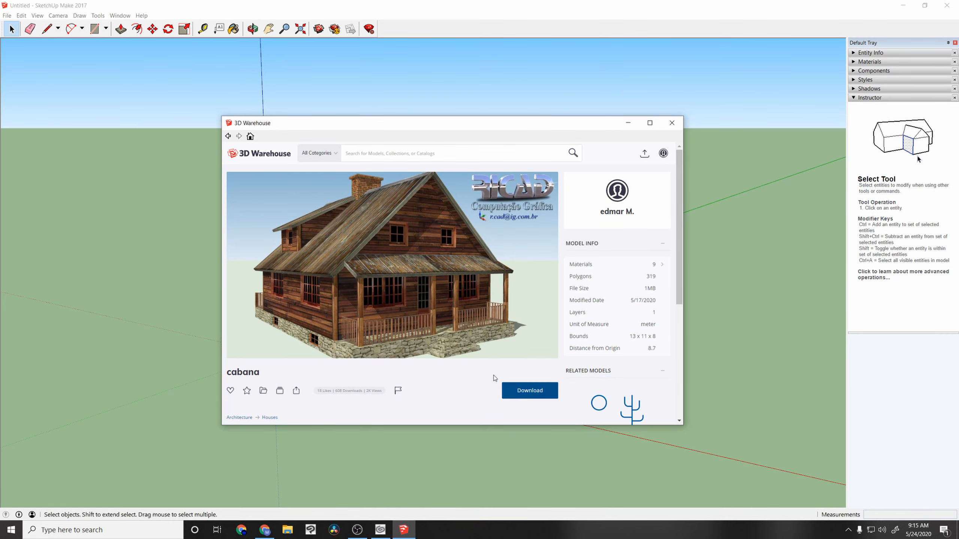
# Step: Search 3D Warehouse for "house" and browse the resulting models
pyautogui.click(390, 153)
pyautogui.write('hiuse')
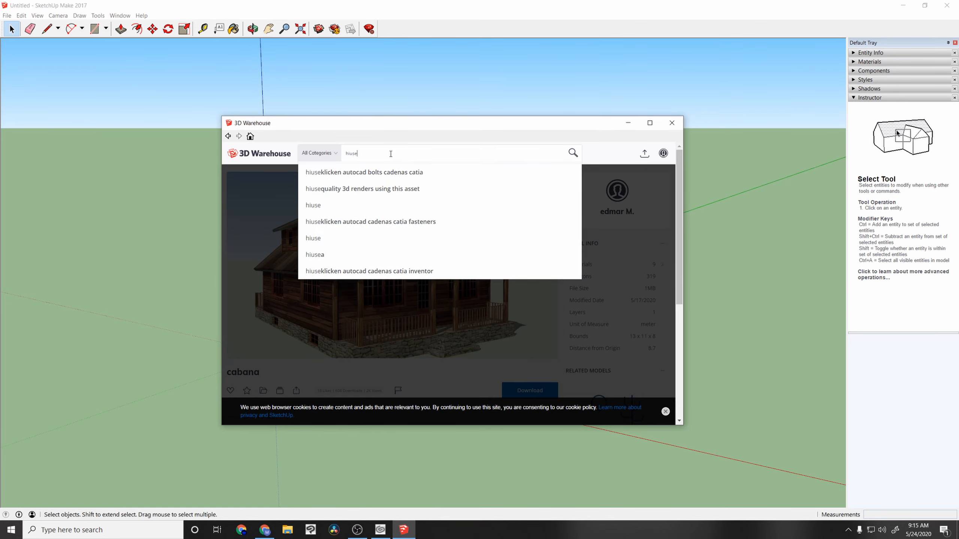
pyautogui.press('Return')
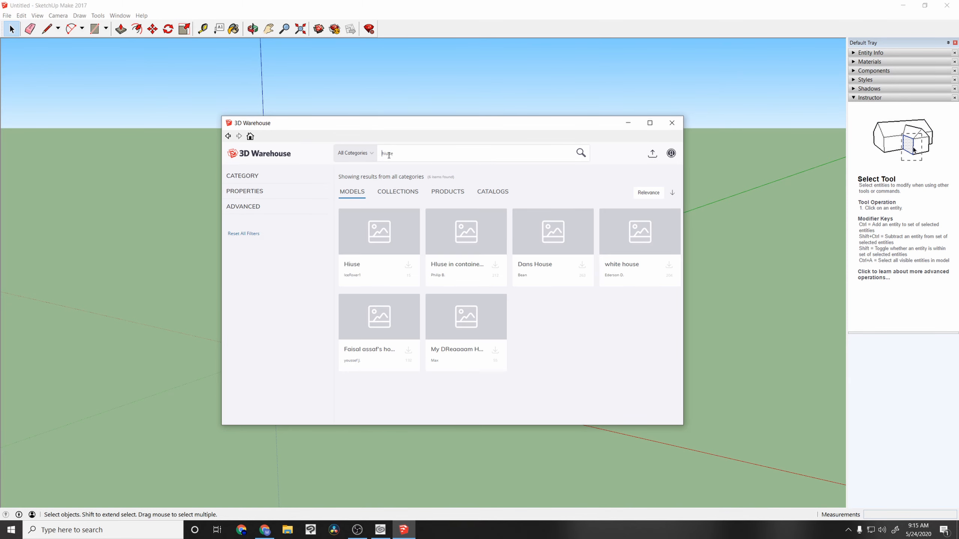
pyautogui.click(389, 155)
pyautogui.press('BackSpace')
pyautogui.press('BackSpace')
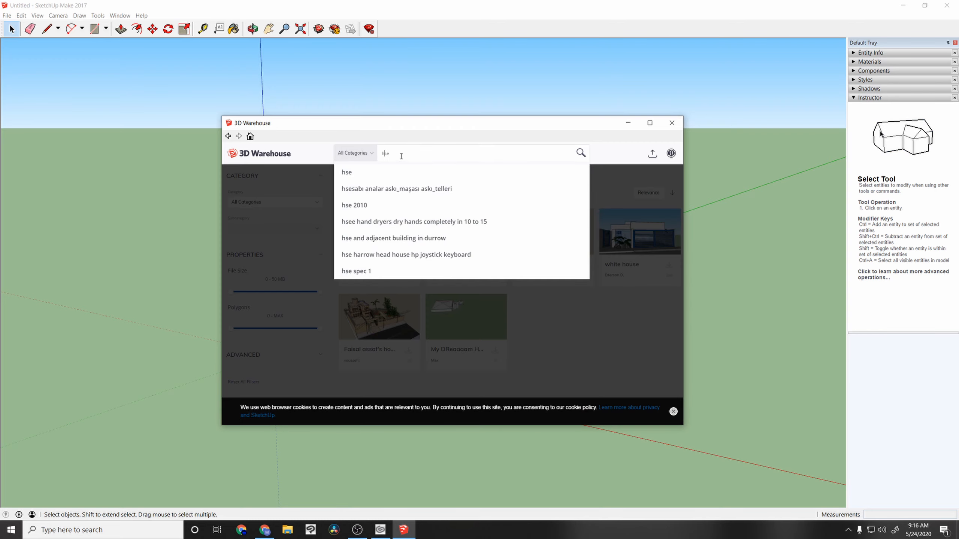
pyautogui.write('ou')
pyautogui.press('Return')
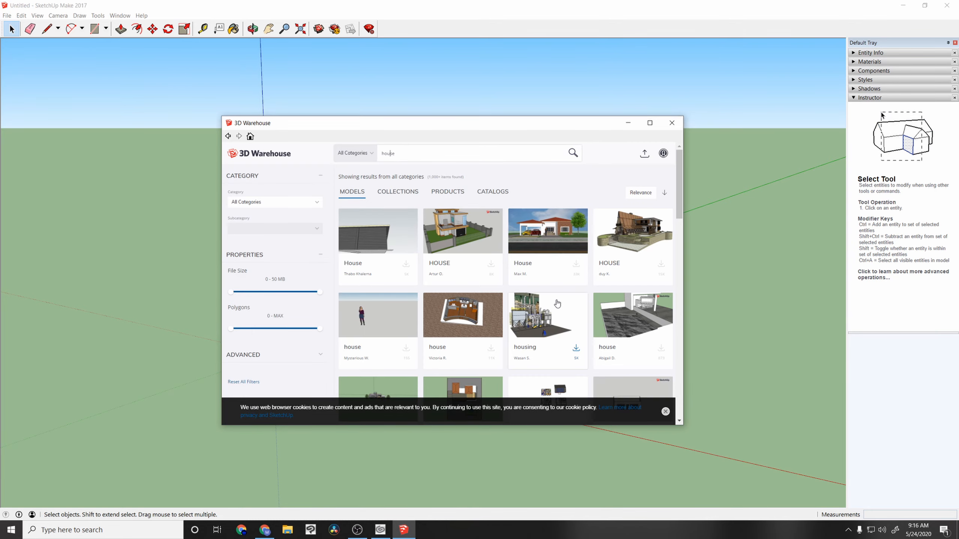
pyautogui.scroll(-3, 529, 299)
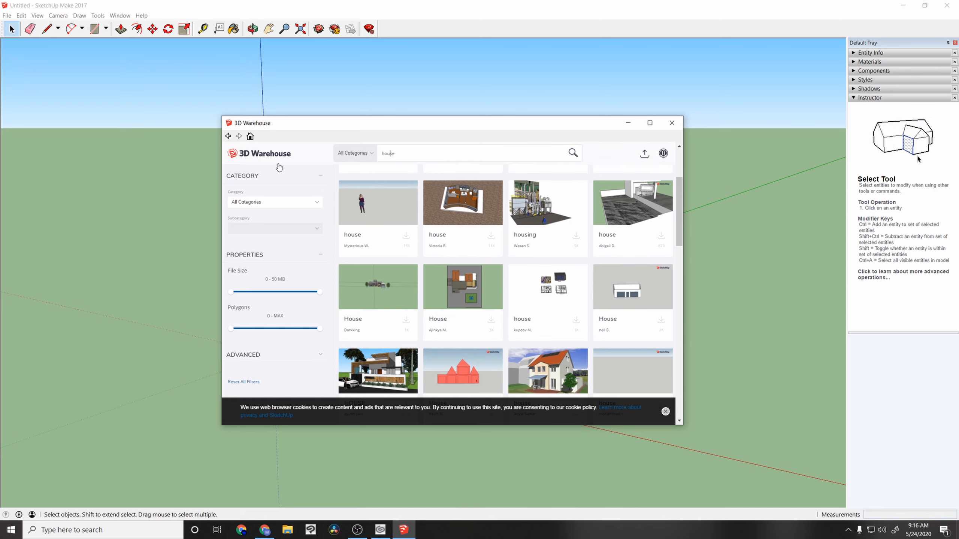
# Step: Return to the cabana model's page, load it directly into the model, and place it behind the standing figure
pyautogui.click(229, 137)
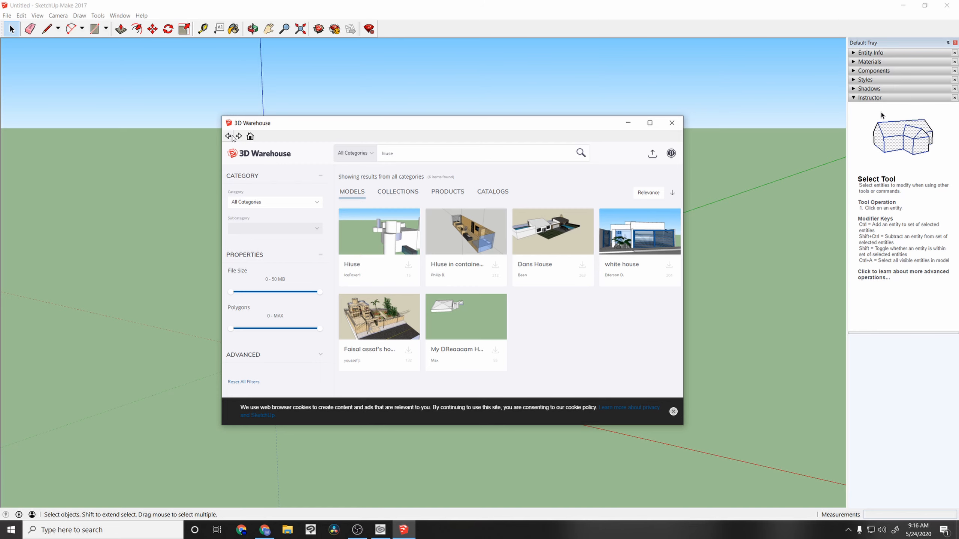
pyautogui.click(229, 136)
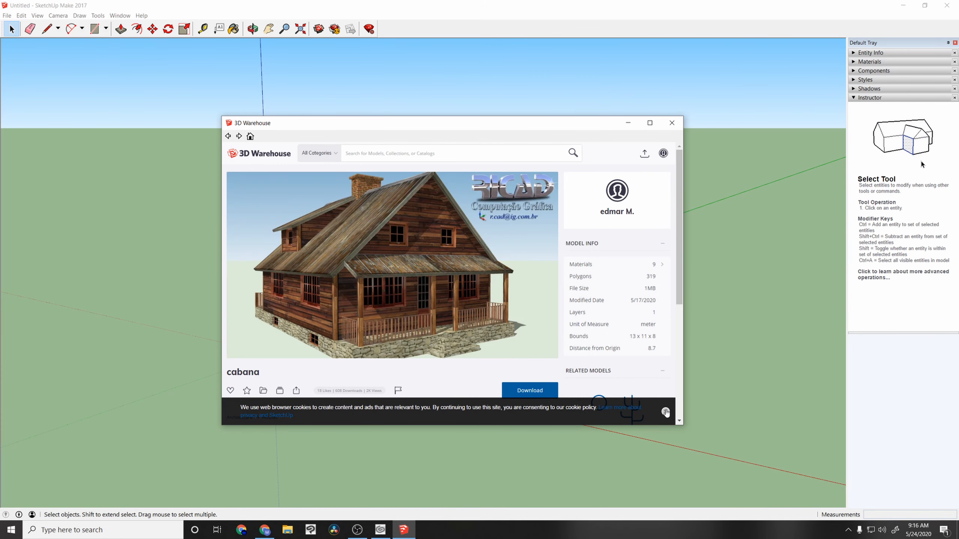
pyautogui.click(665, 412)
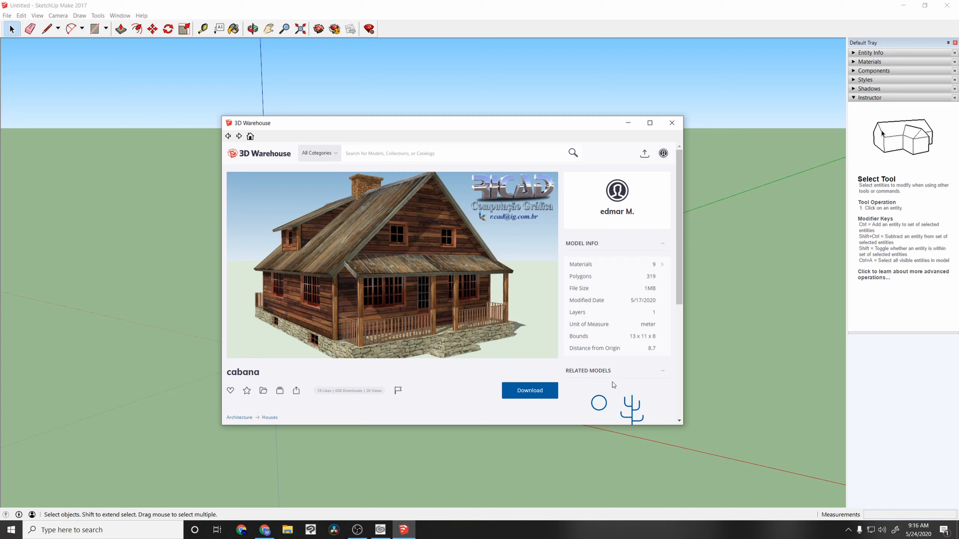
pyautogui.click(544, 397)
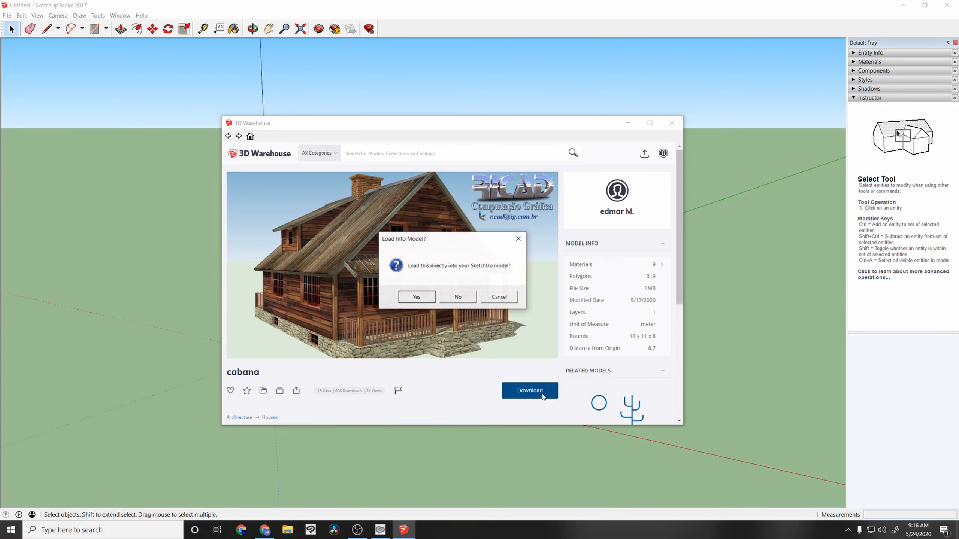
pyautogui.click(431, 298)
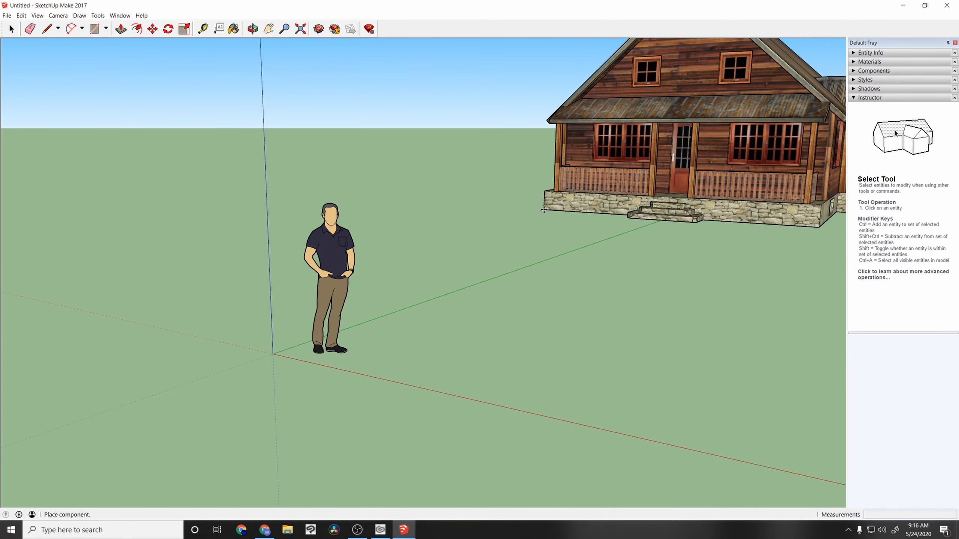
pyautogui.click(544, 209)
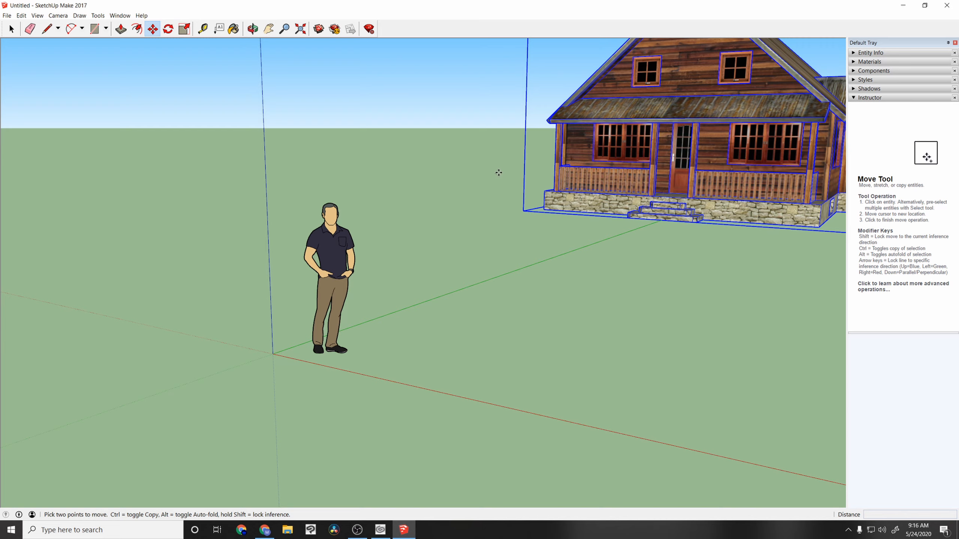
# Step: Adjust the camera until the whole cabana is framed from its front corner
pyautogui.click(269, 30)
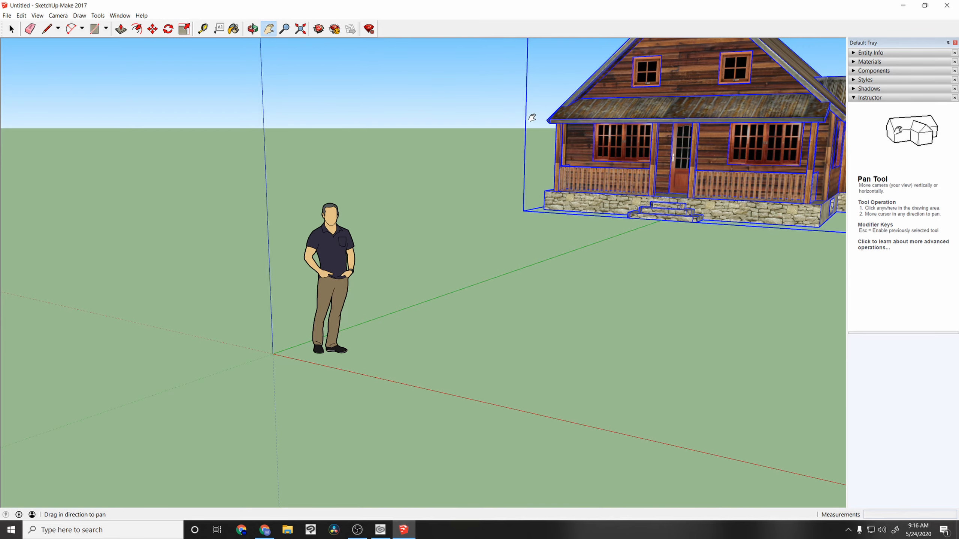
pyautogui.moveTo(533, 118); pyautogui.dragTo(448, 257)
pyautogui.moveTo(658, 296); pyautogui.dragTo(302, 205)
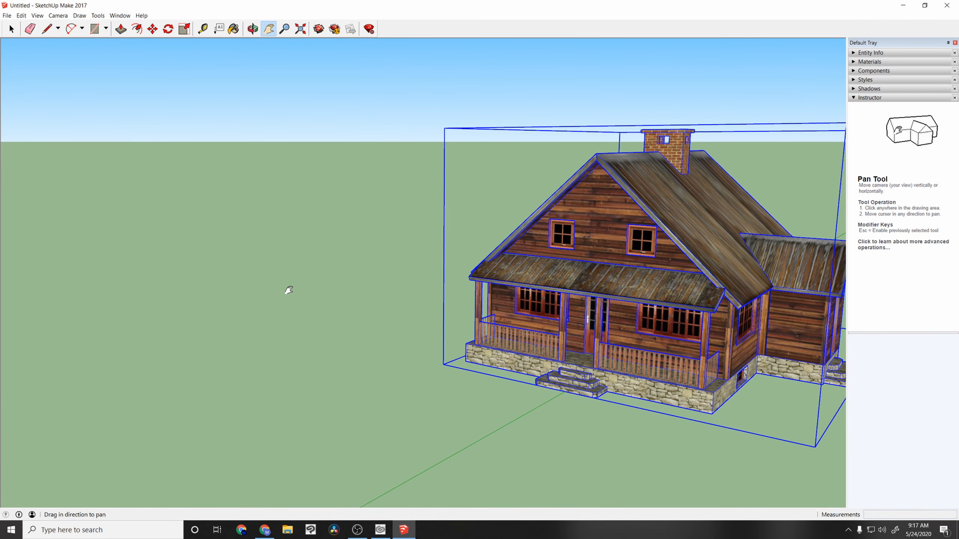
pyautogui.moveTo(578, 316); pyautogui.dragTo(597, 305)
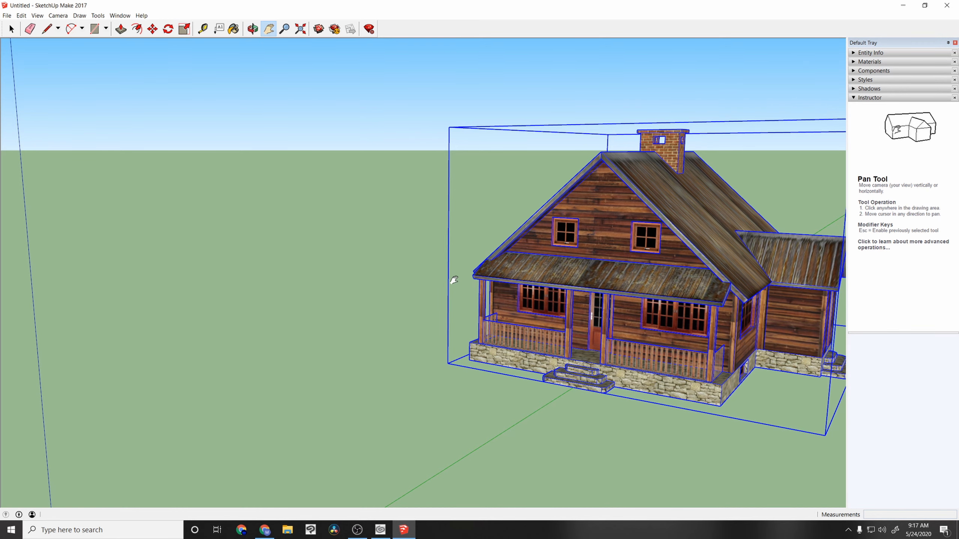
pyautogui.moveTo(378, 189); pyautogui.dragTo(242, 192)
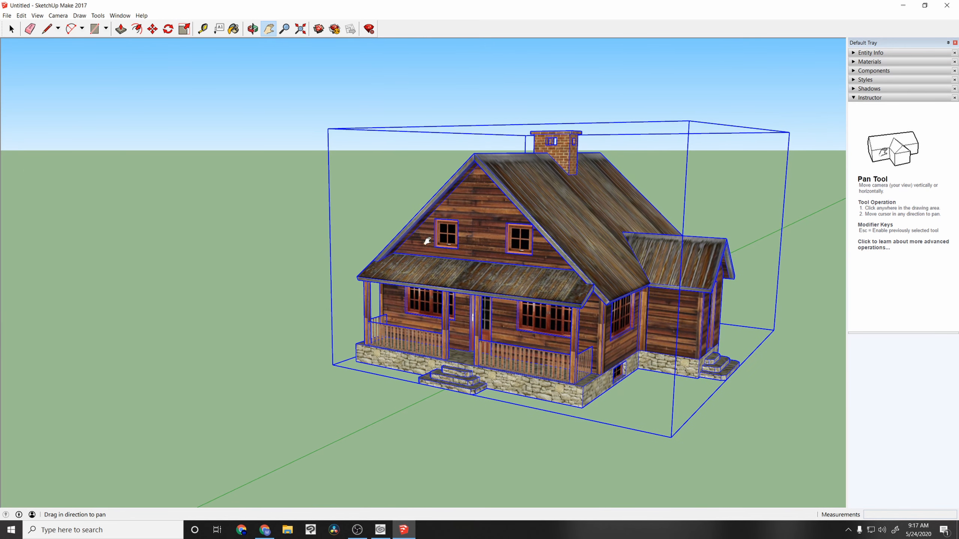
# Step: Examine the file types offered for a 2D graphic export of the cabana view, and close the dialog without exporting
pyautogui.click(7, 16)
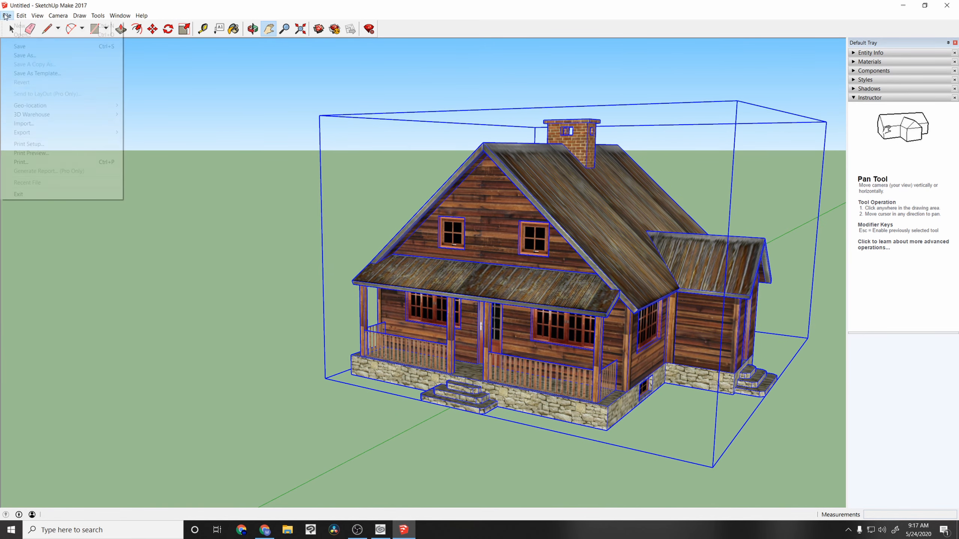
pyautogui.moveTo(35, 133)
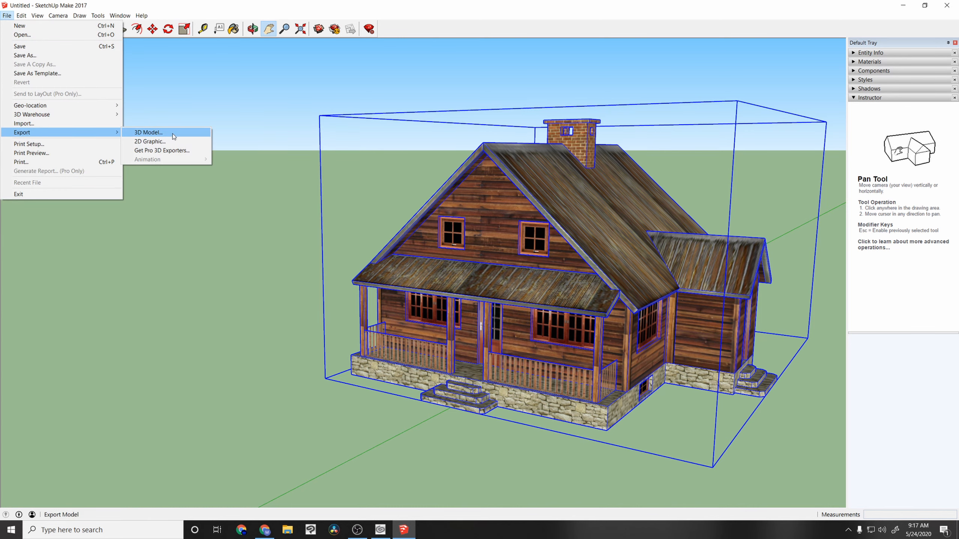
pyautogui.click(161, 142)
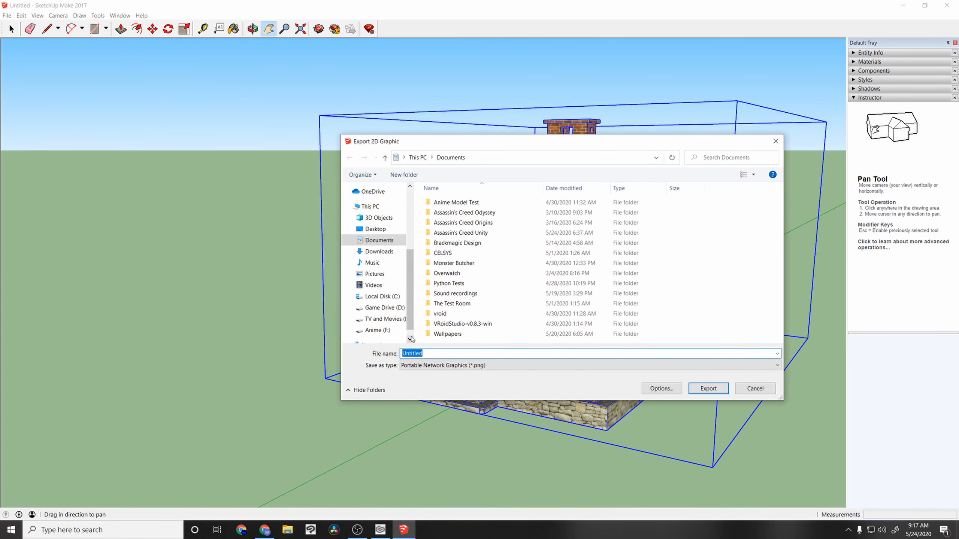
pyautogui.click(467, 366)
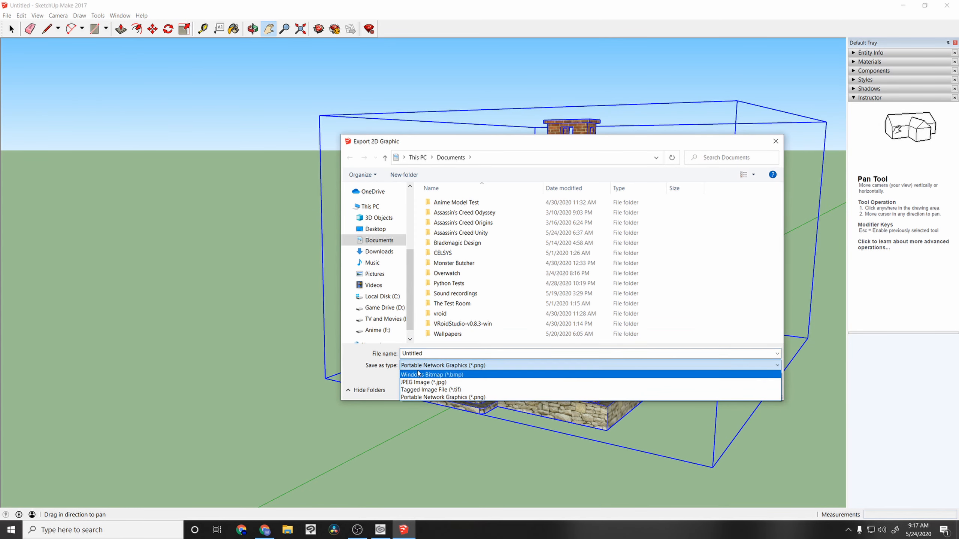
pyautogui.click(447, 366)
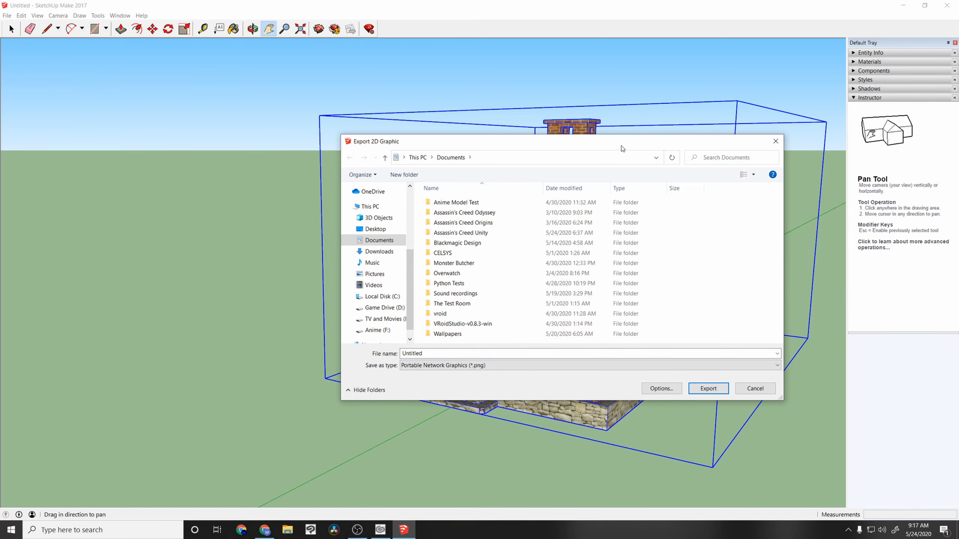
pyautogui.moveTo(622, 148); pyautogui.dragTo(591, 349)
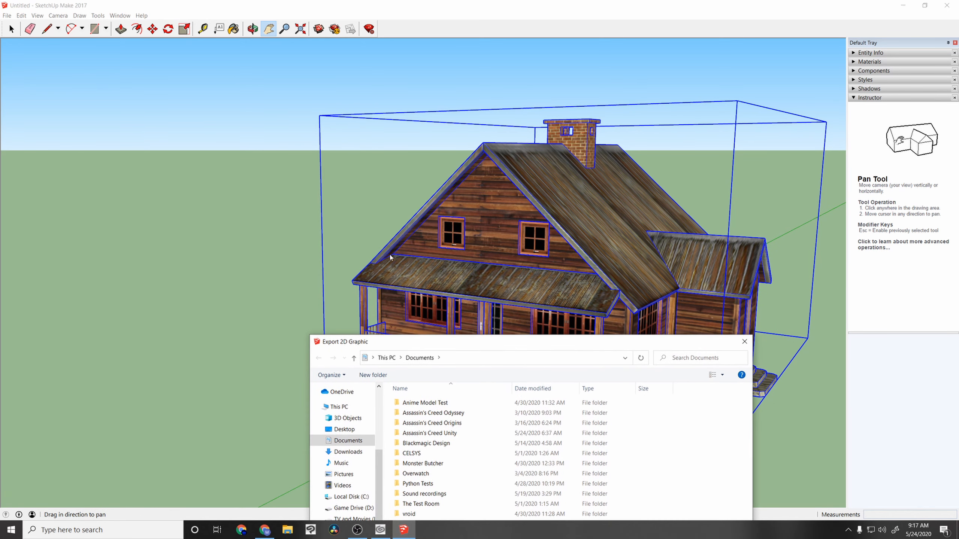
pyautogui.moveTo(506, 280); pyautogui.dragTo(649, 444)
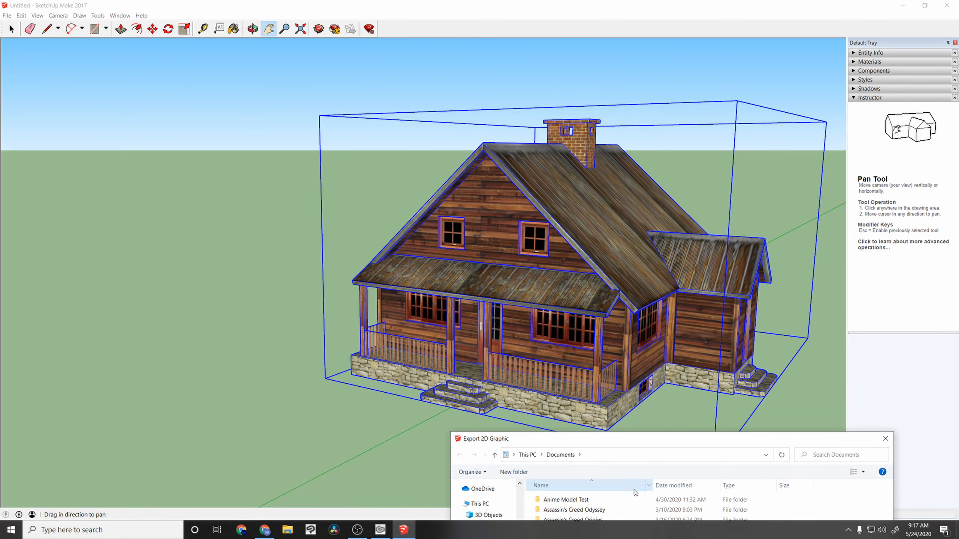
pyautogui.click(665, 439)
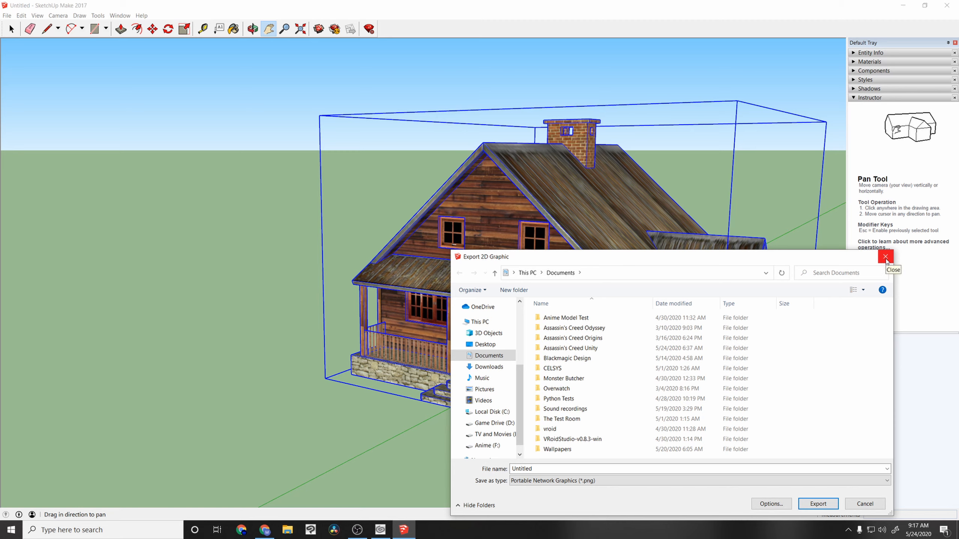
pyautogui.click(886, 258)
# Step: Start a 3D model export of the cabana as a COLLADA file (*.dae), targeting Youtube > SketchUp To CSP on Local Disk (C:)
pyautogui.click(7, 15)
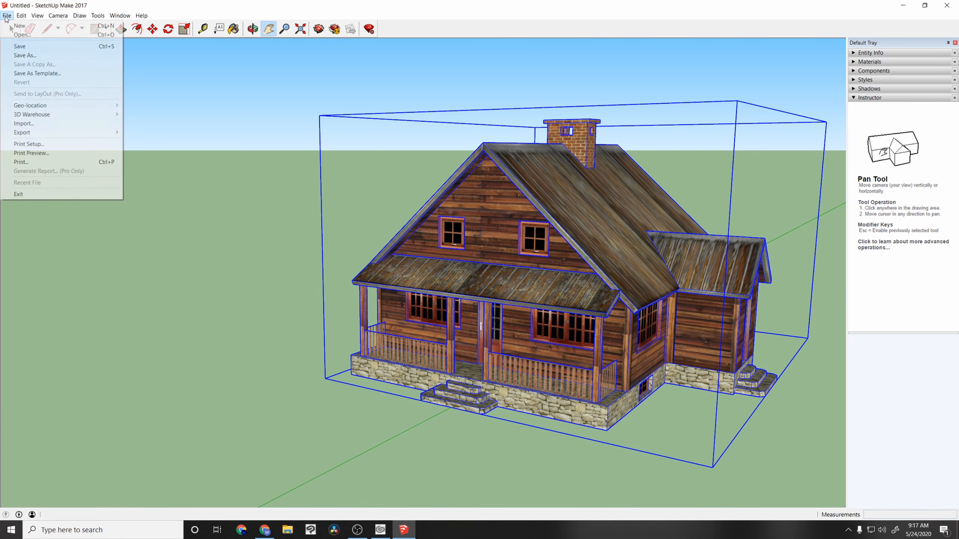
pyautogui.moveTo(45, 133)
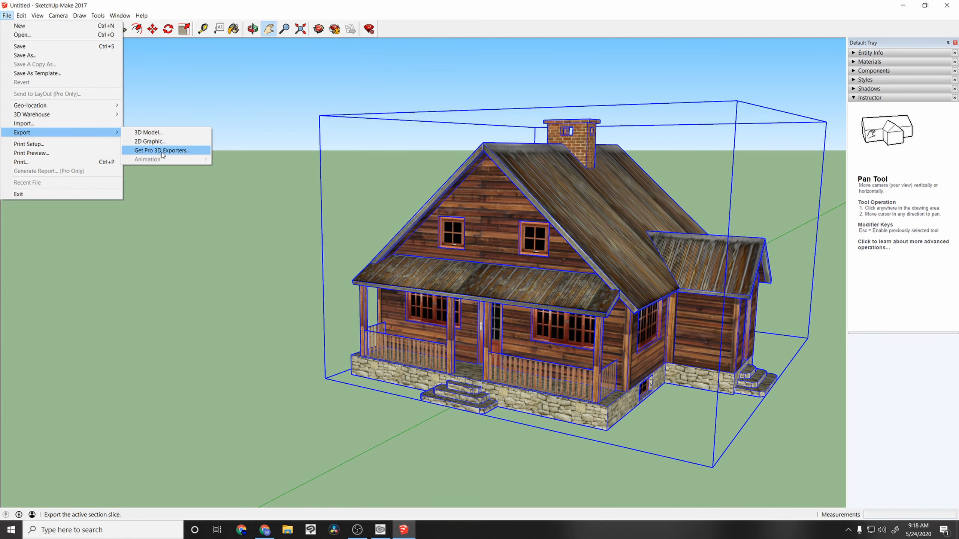
pyautogui.click(149, 133)
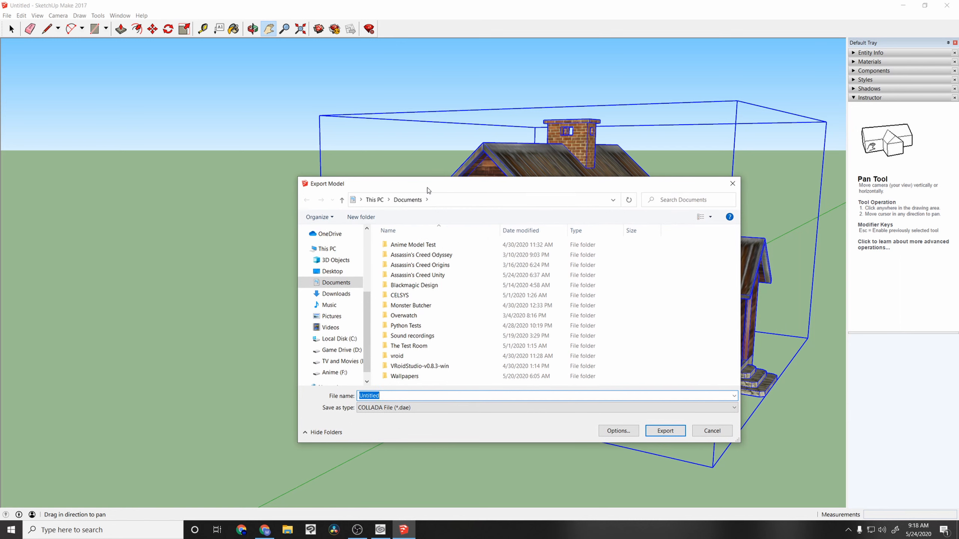
pyautogui.click(334, 339)
pyautogui.click(420, 408)
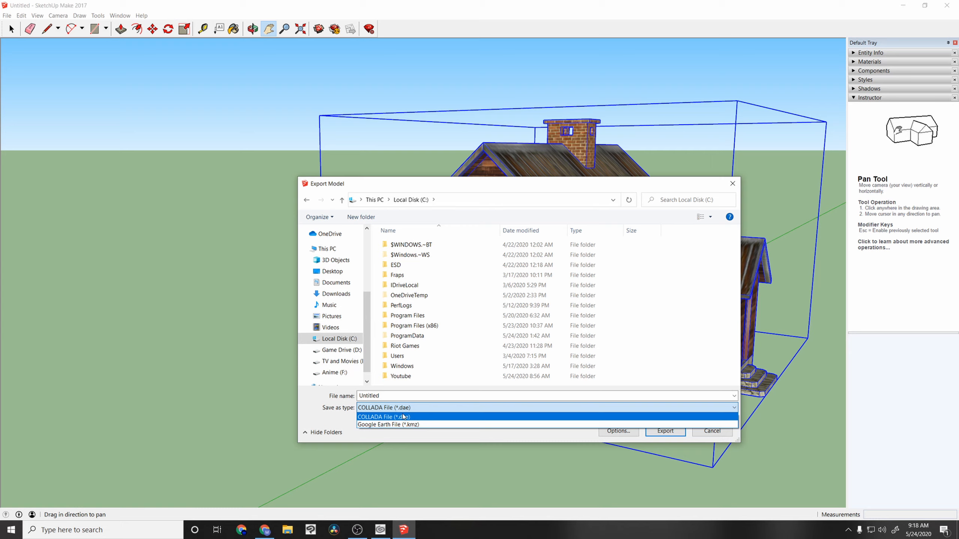
pyautogui.click(400, 379)
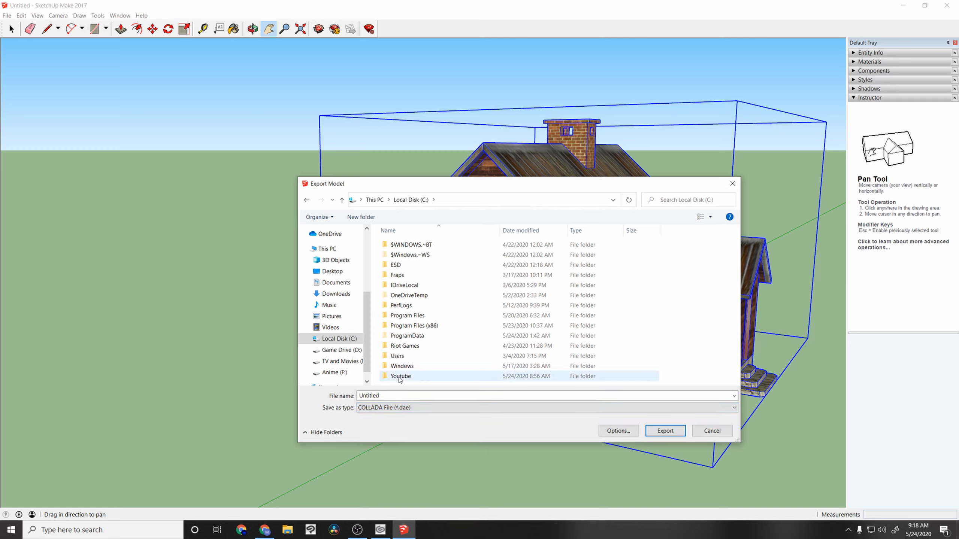
pyautogui.doubleClick(399, 377)
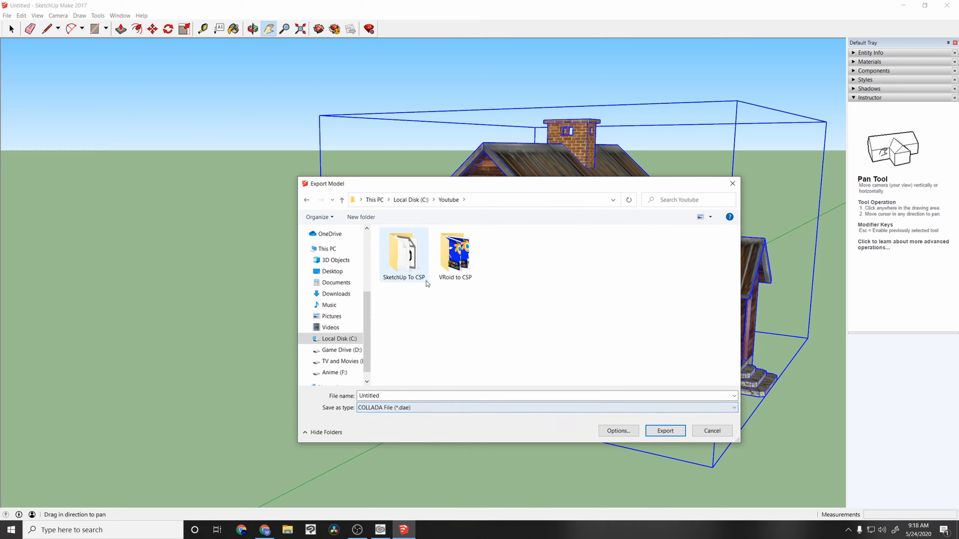
pyautogui.doubleClick(408, 264)
# Step: Name the COLLADA file "test 2" and export it
pyautogui.click(385, 396)
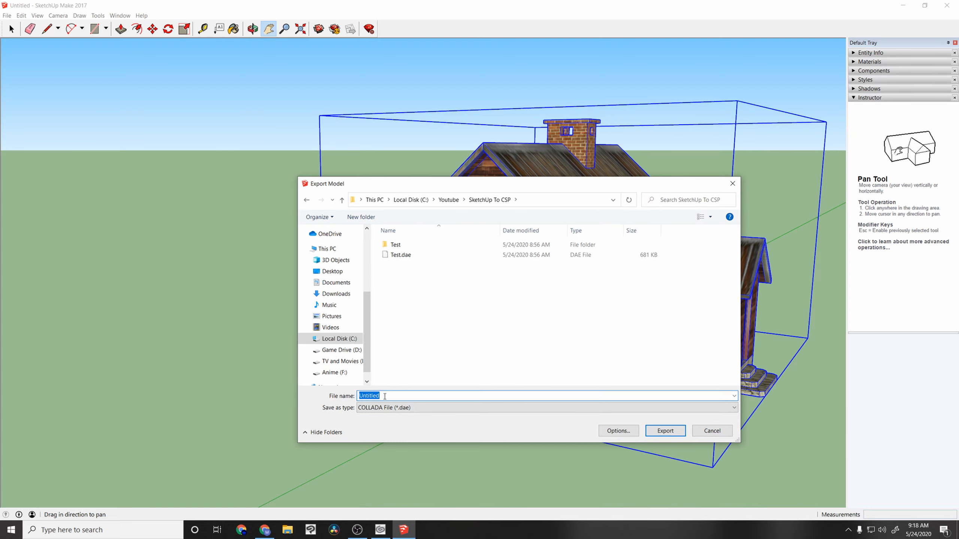
pyautogui.write('test 2')
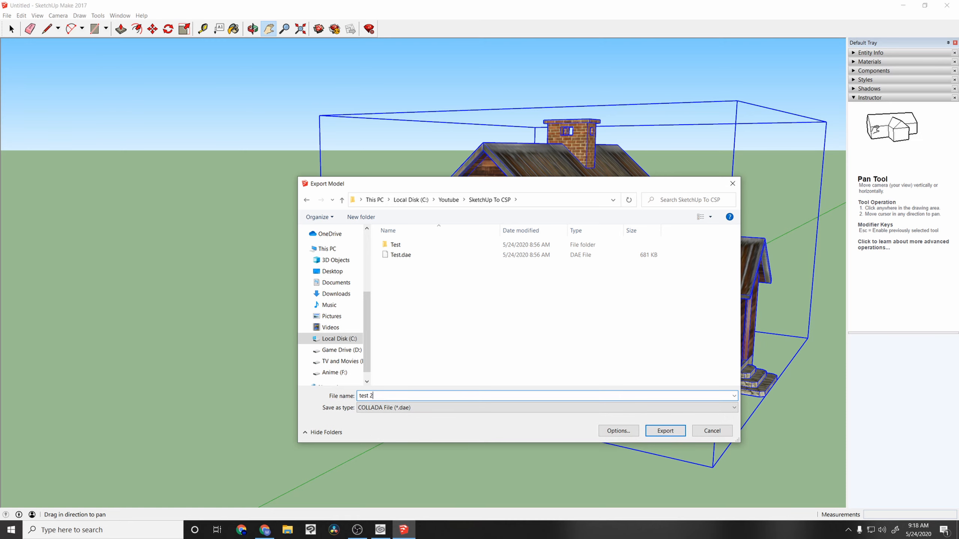
pyautogui.click(665, 432)
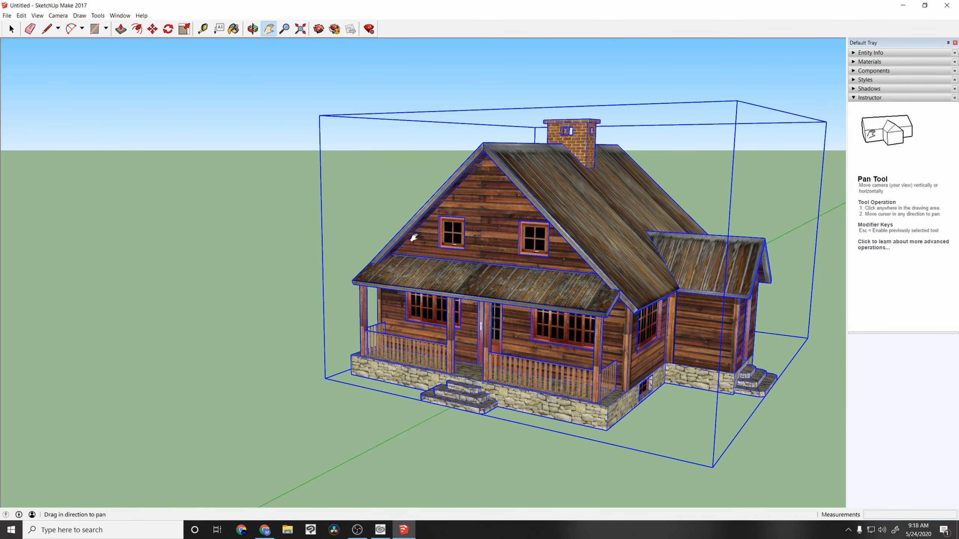
# Step: Switch to the MeshConvert website, return to its start page and choose test 2.dae as the file to upload
pyautogui.click(904, 6)
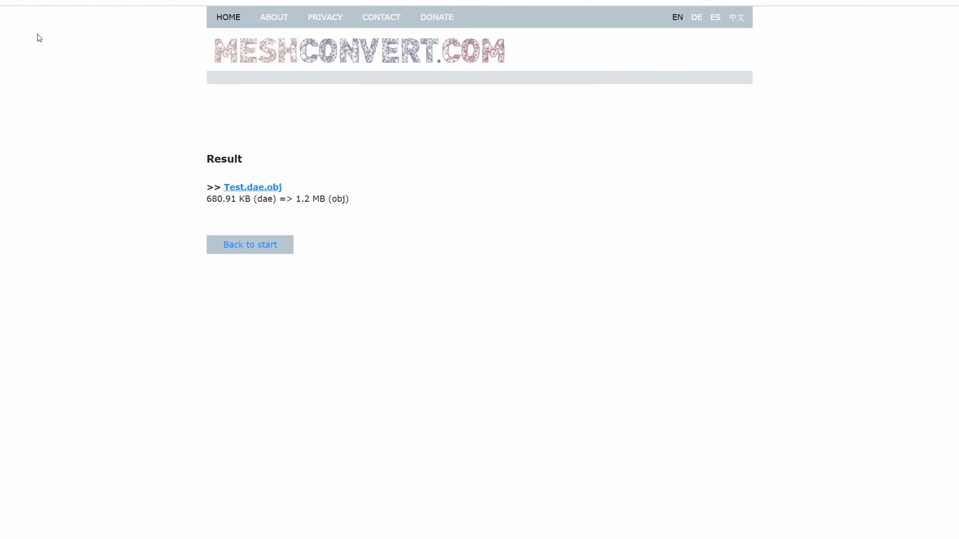
pyautogui.click(252, 251)
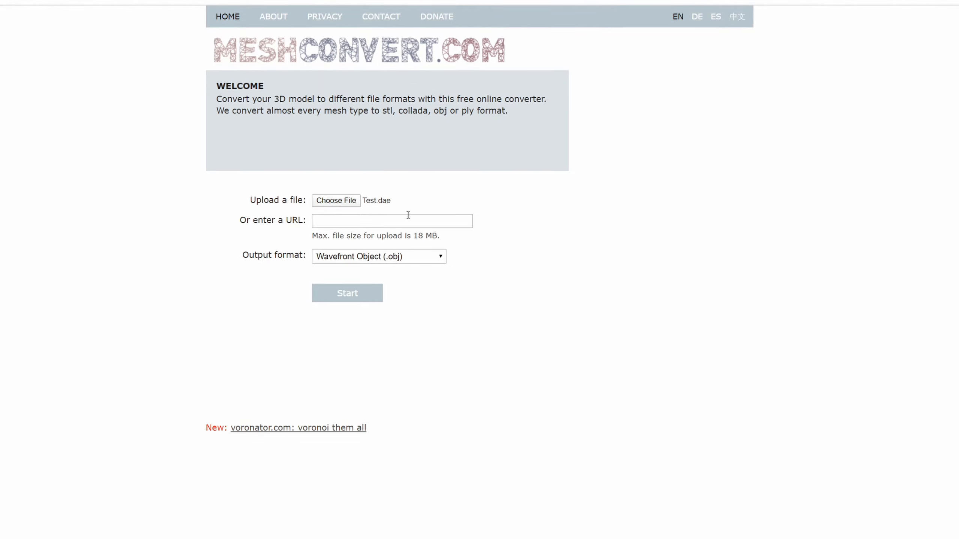
pyautogui.click(346, 201)
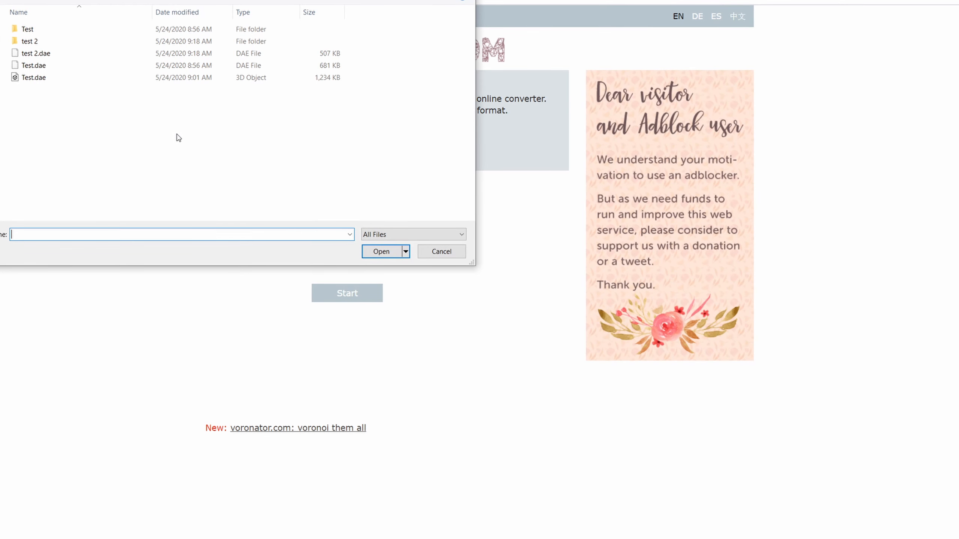
pyautogui.click(36, 53)
pyautogui.click(380, 252)
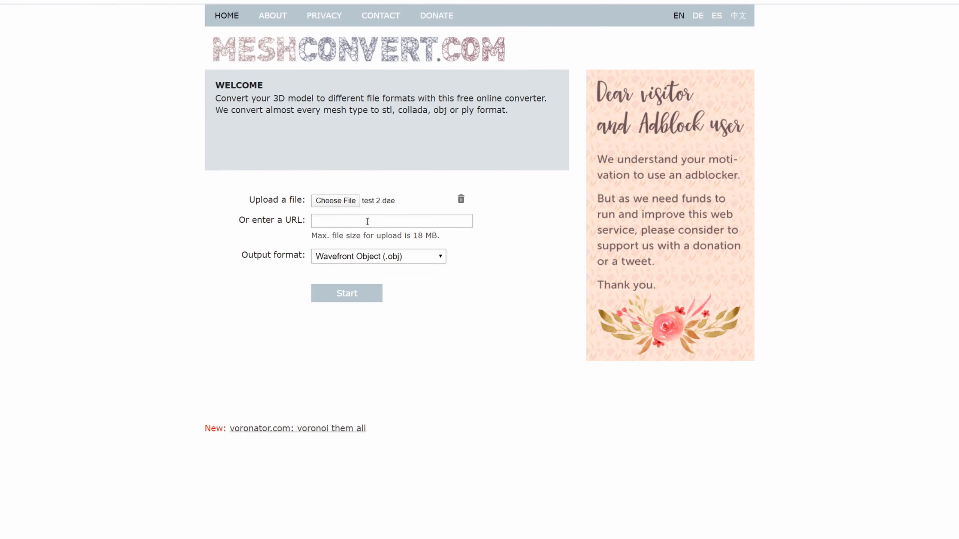
# Step: Convert the uploaded file to Wavefront Object (.obj) and download the result
pyautogui.click(369, 261)
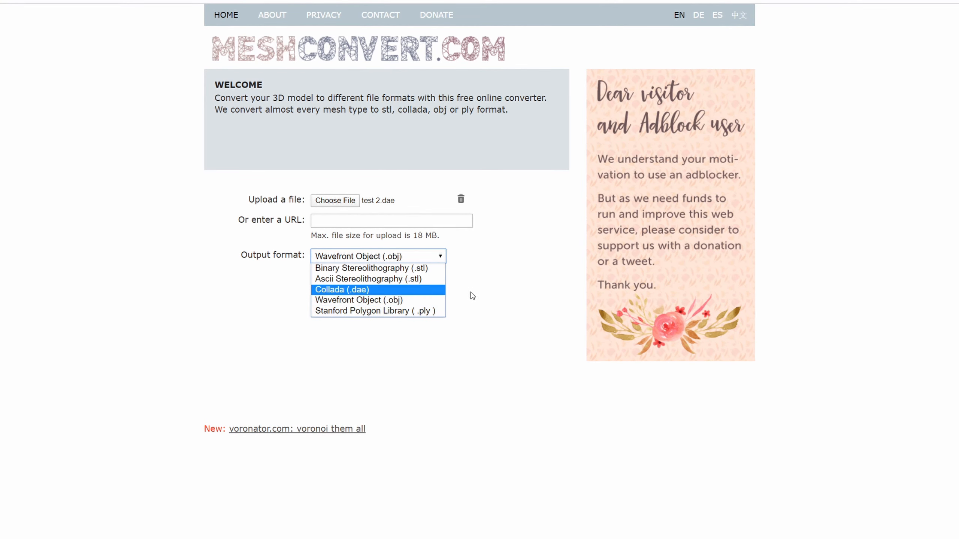
pyautogui.click(427, 300)
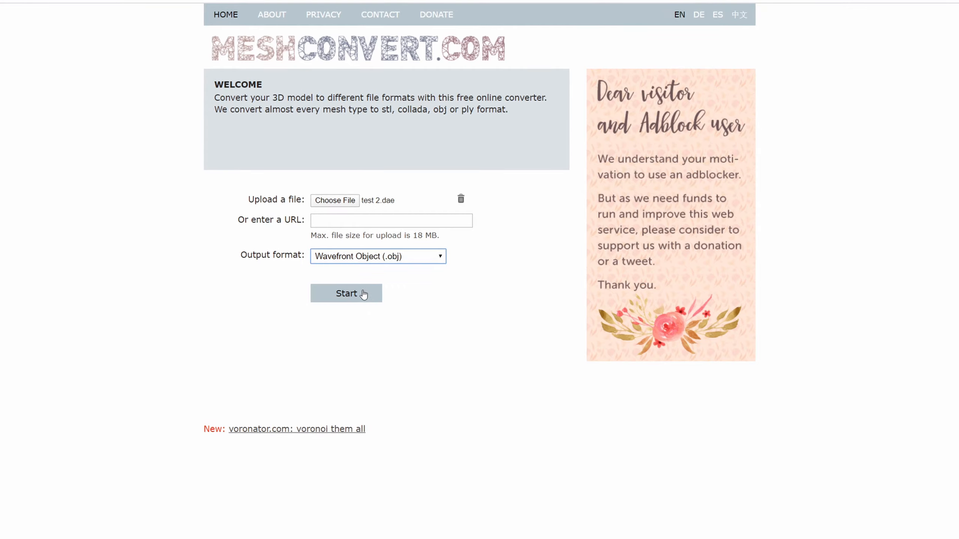
pyautogui.click(374, 293)
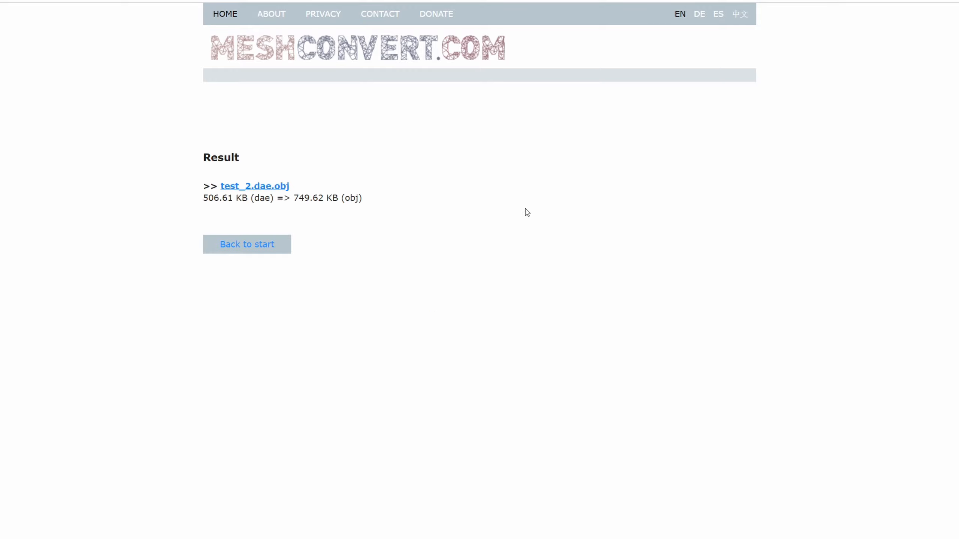
pyautogui.click(251, 190)
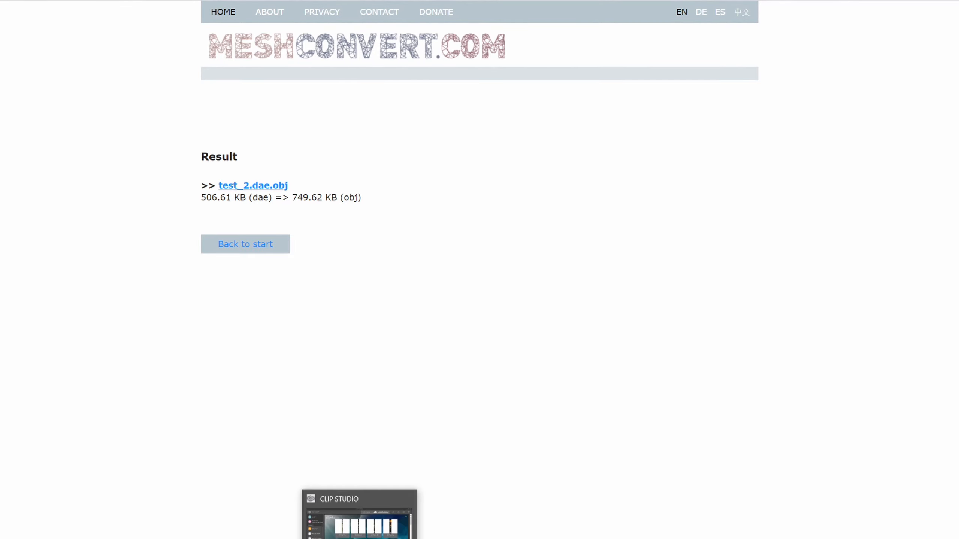
# Step: Launch Clip Studio Paint from CLIP STUDIO and create a new 800 x 800 px illustration at 300 dpi resolution
pyautogui.click(359, 538)
pyautogui.click(138, 53)
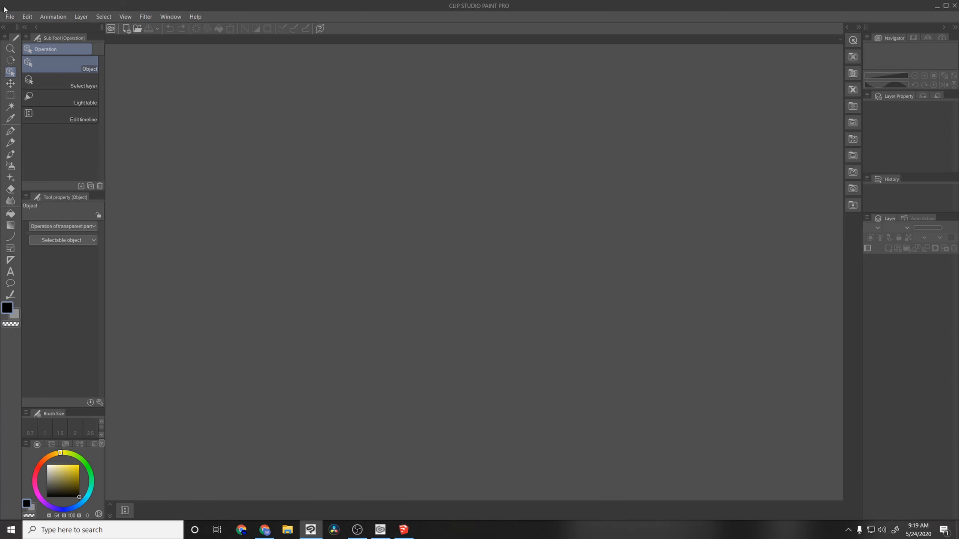
pyautogui.click(8, 16)
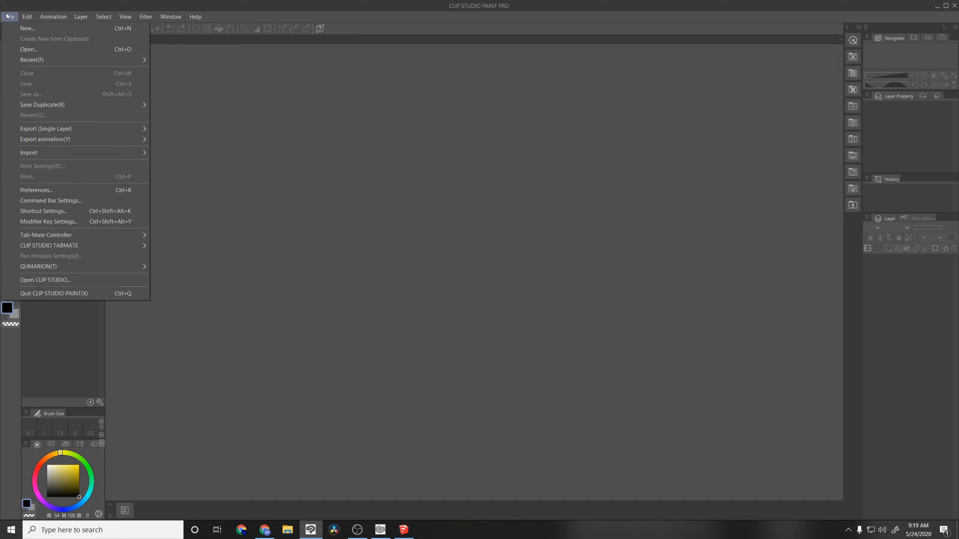
pyautogui.click(38, 27)
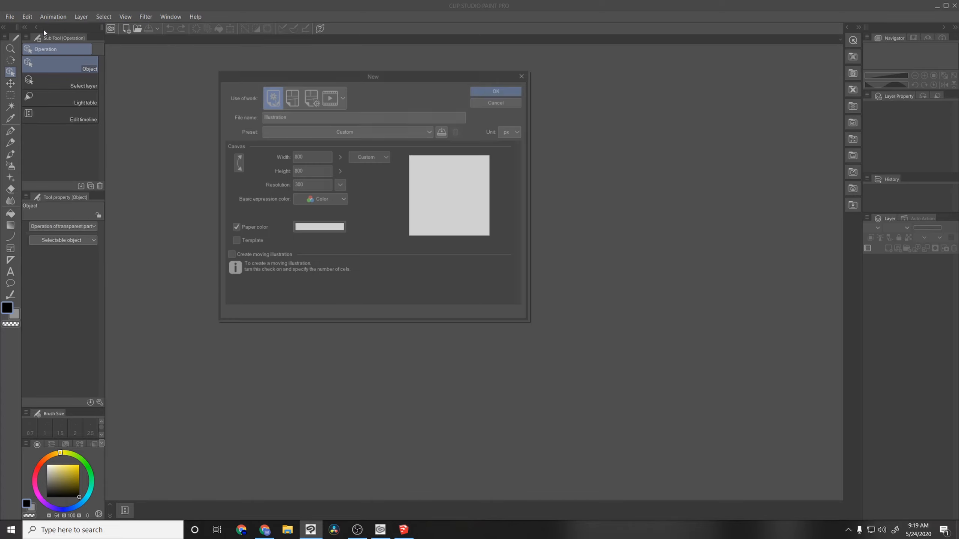
pyautogui.click(501, 89)
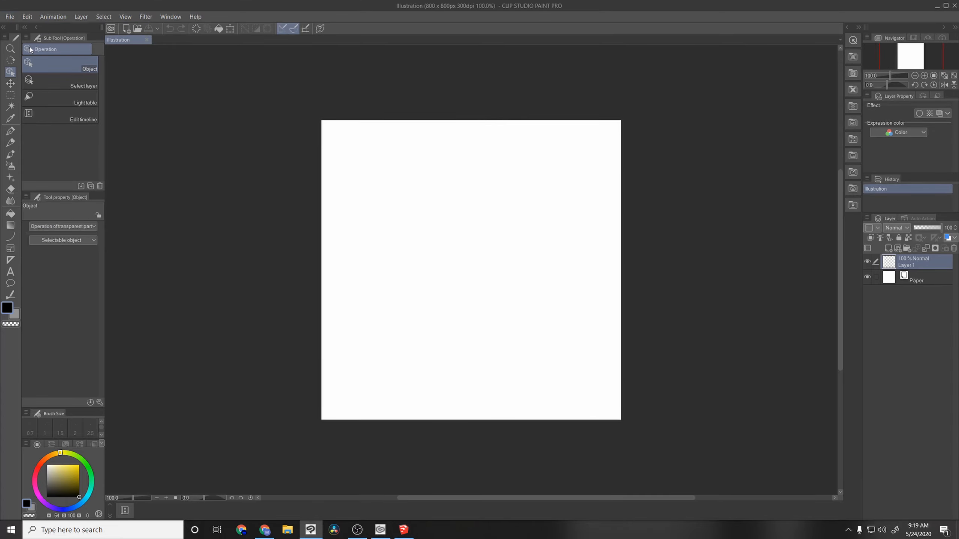
# Step: Bring the converted test_2.dae.obj model from the browser onto the canvas, and view the file import options without choosing one
pyautogui.click(264, 529)
pyautogui.hotkey('alt', 'Tab')
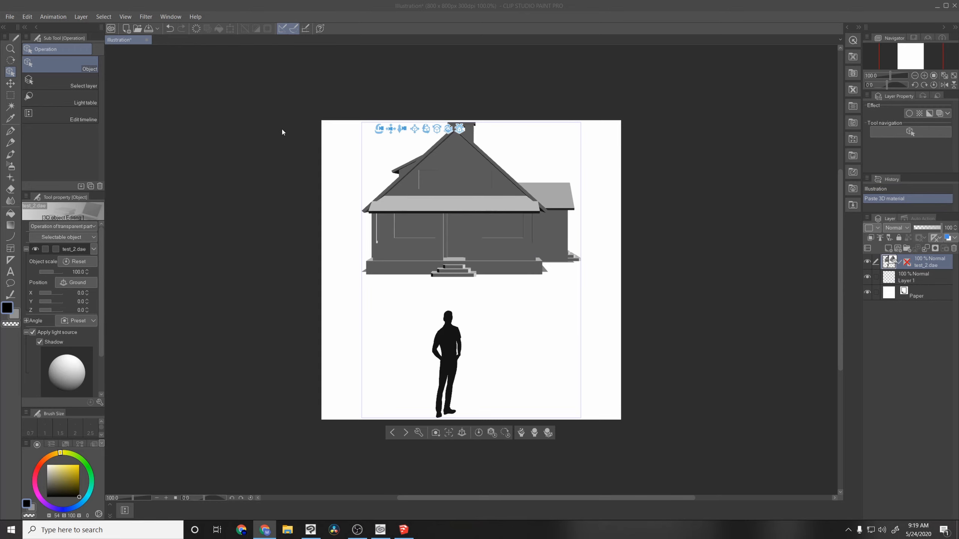
pyautogui.click(10, 16)
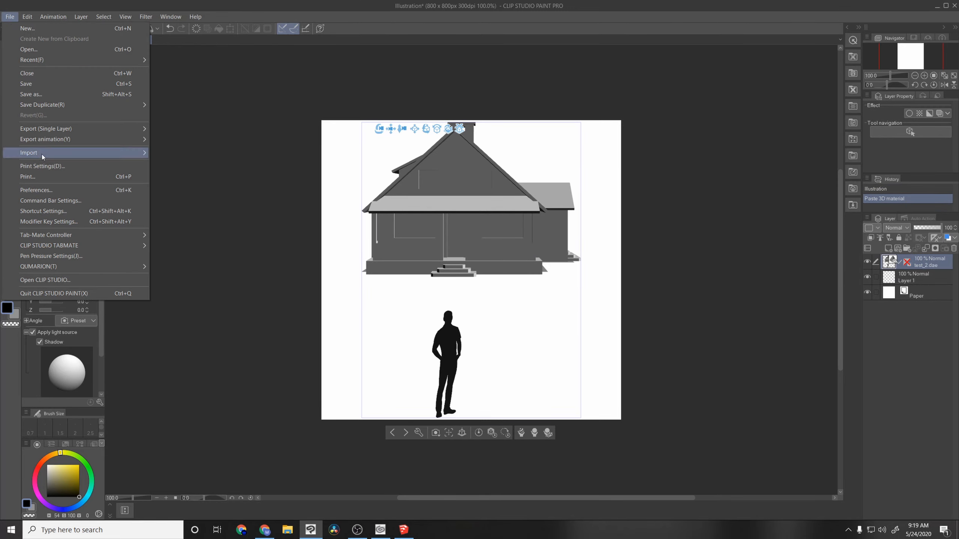
pyautogui.moveTo(136, 153)
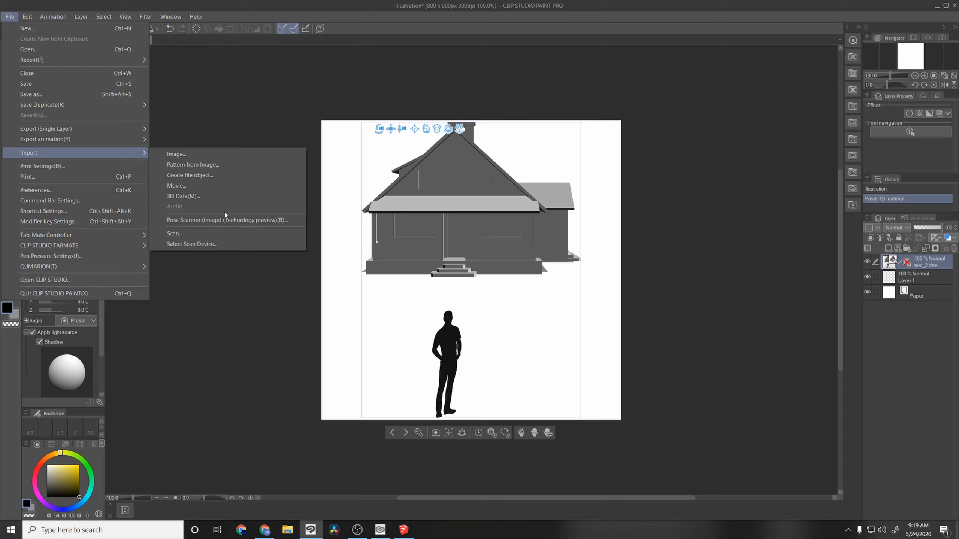
pyautogui.click(275, 333)
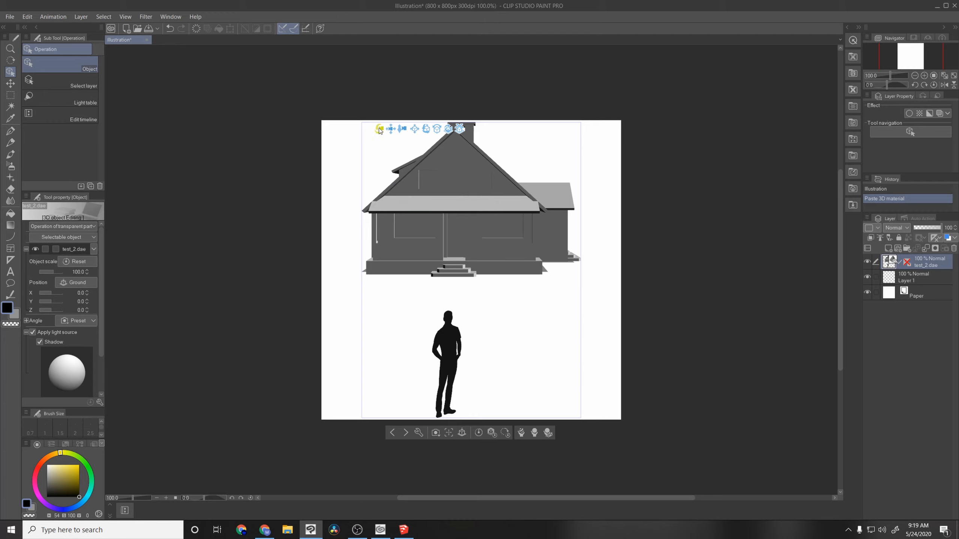
# Step: Rotate and pan the 3D camera so the house's front and chimney-side wall fit within the canvas
pyautogui.moveTo(379, 131)
pyautogui.mouseDown()
pyautogui.moveTo(402, 140)
pyautogui.moveTo(386, 145)
pyautogui.mouseUp()
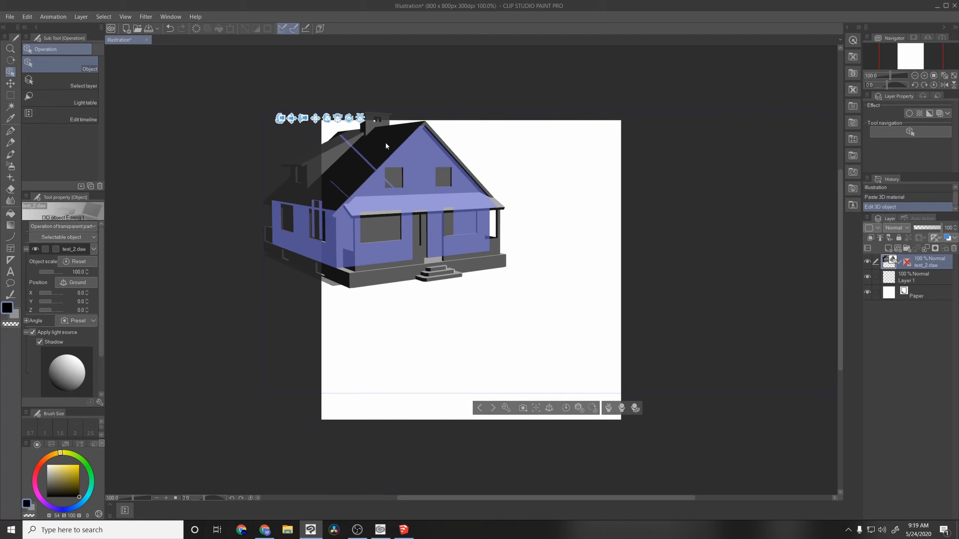
pyautogui.click(403, 530)
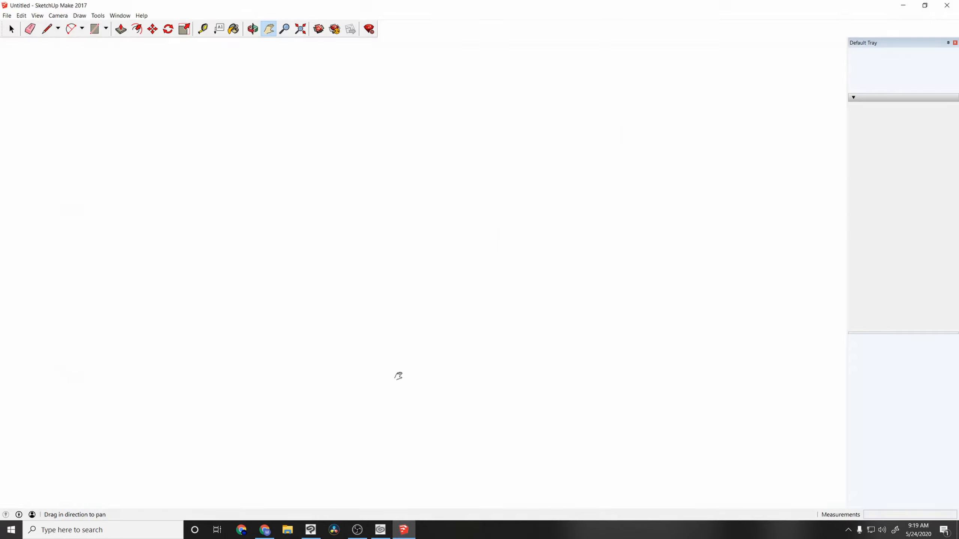
pyautogui.click(902, 6)
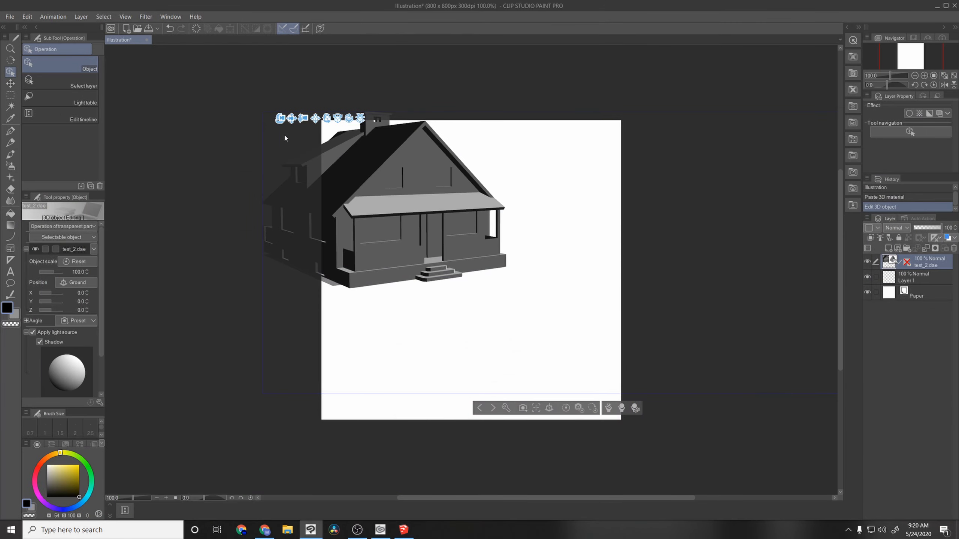
pyautogui.moveTo(295, 120); pyautogui.dragTo(385, 177)
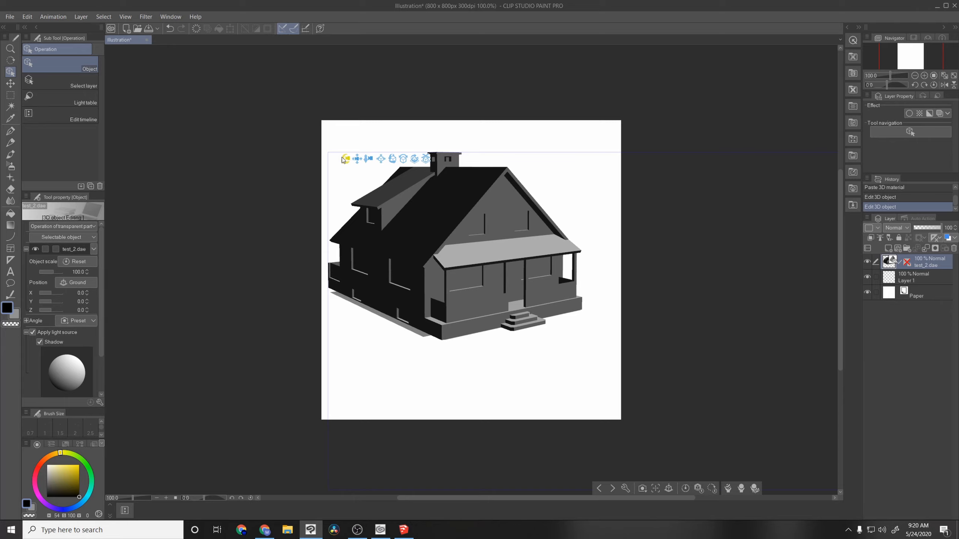
# Step: Rotate and pan the 3D camera around the house to view it from the front corner nearest the side extension
pyautogui.moveTo(342, 159); pyautogui.dragTo(275, 163)
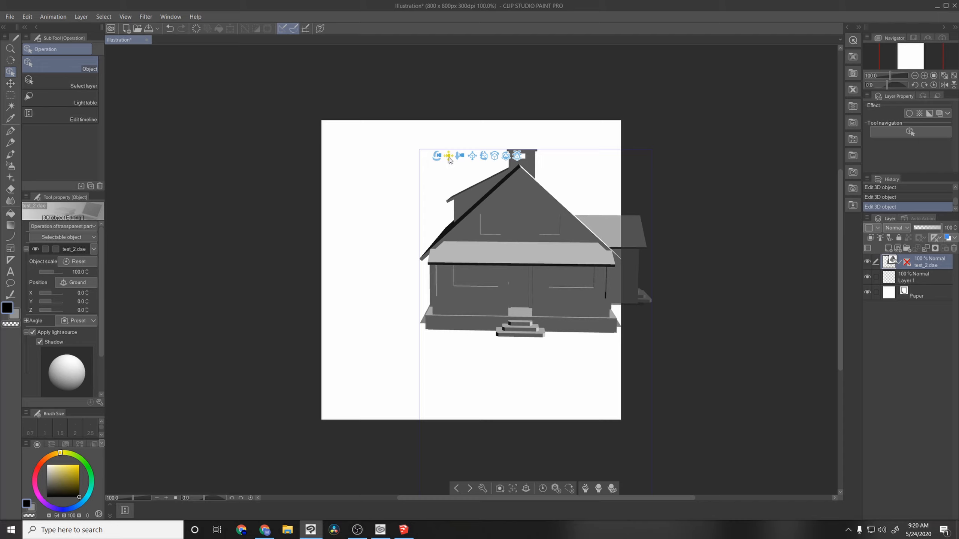
pyautogui.moveTo(450, 161); pyautogui.dragTo(355, 163)
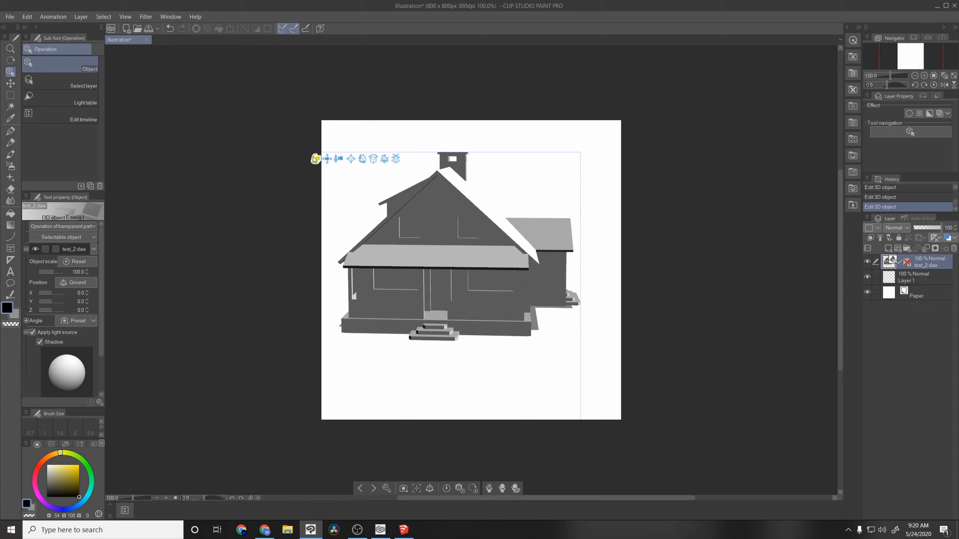
pyautogui.moveTo(315, 159); pyautogui.dragTo(259, 159)
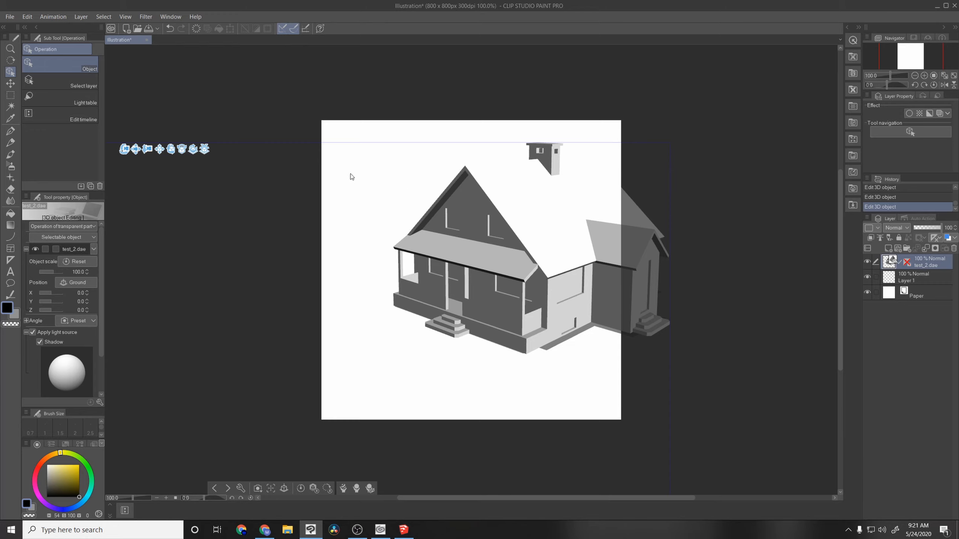
pyautogui.moveTo(135, 149); pyautogui.dragTo(106, 141)
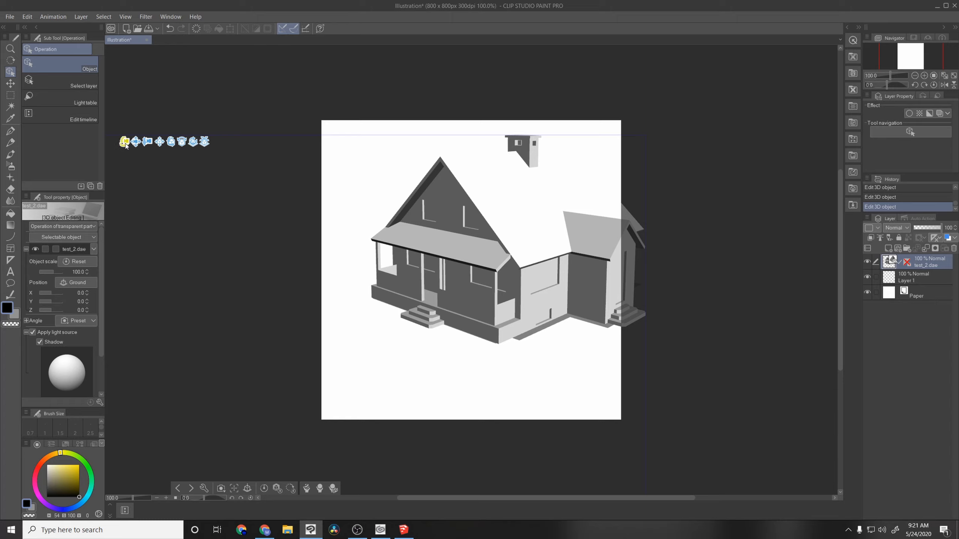
pyautogui.moveTo(126, 145)
pyautogui.mouseDown()
pyautogui.moveTo(246, 130)
pyautogui.moveTo(204, 126)
pyautogui.moveTo(138, 140)
pyautogui.mouseUp()
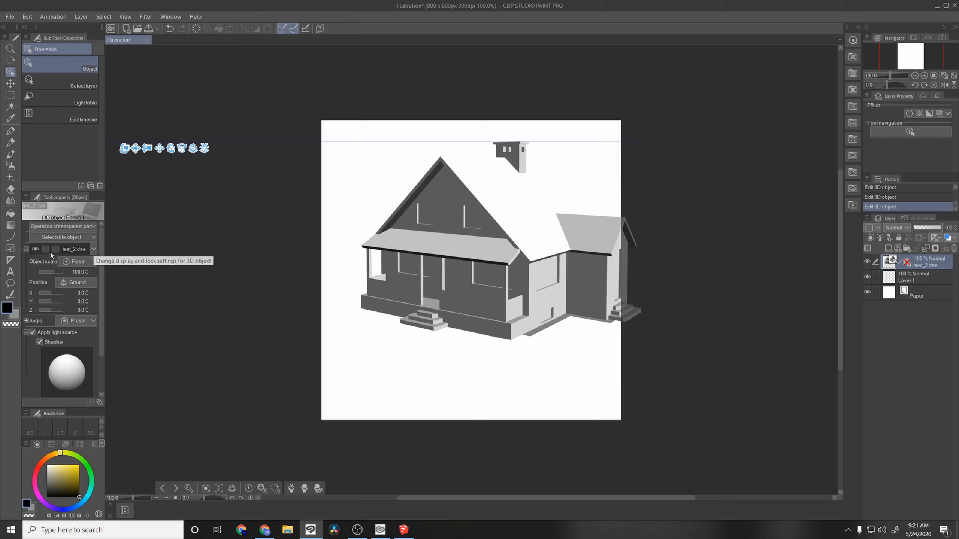
# Step: Lock the test_2.dae model in the 3D object list, and shift the camera slightly over the house
pyautogui.click(93, 251)
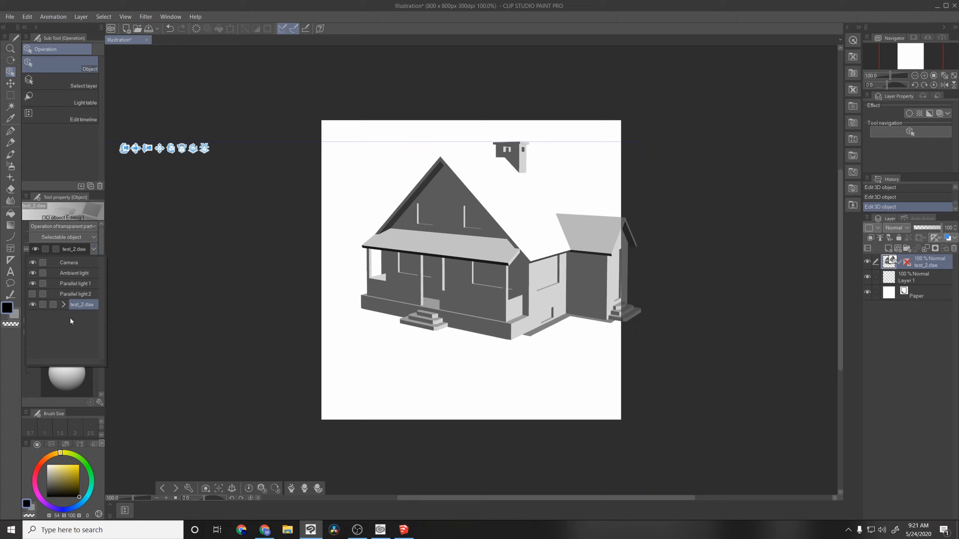
pyautogui.click(43, 304)
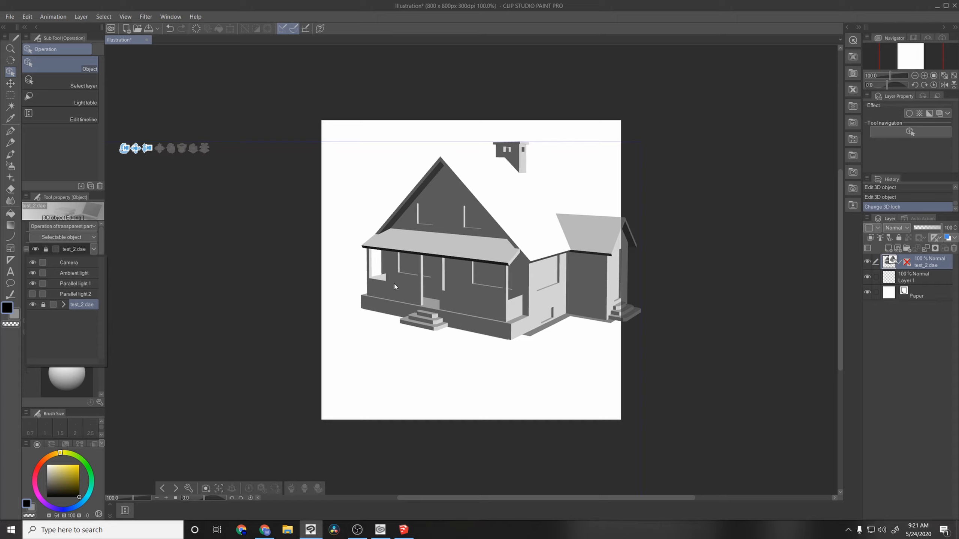
pyautogui.click(358, 340)
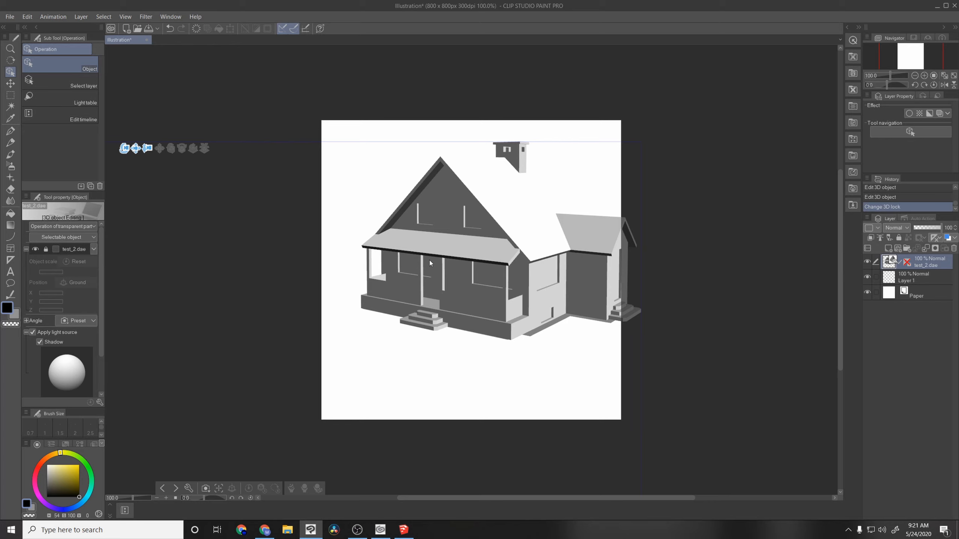
pyautogui.moveTo(430, 260)
pyautogui.mouseDown()
pyautogui.moveTo(485, 270)
pyautogui.moveTo(467, 275)
pyautogui.moveTo(484, 263)
pyautogui.moveTo(434, 275)
pyautogui.mouseUp()
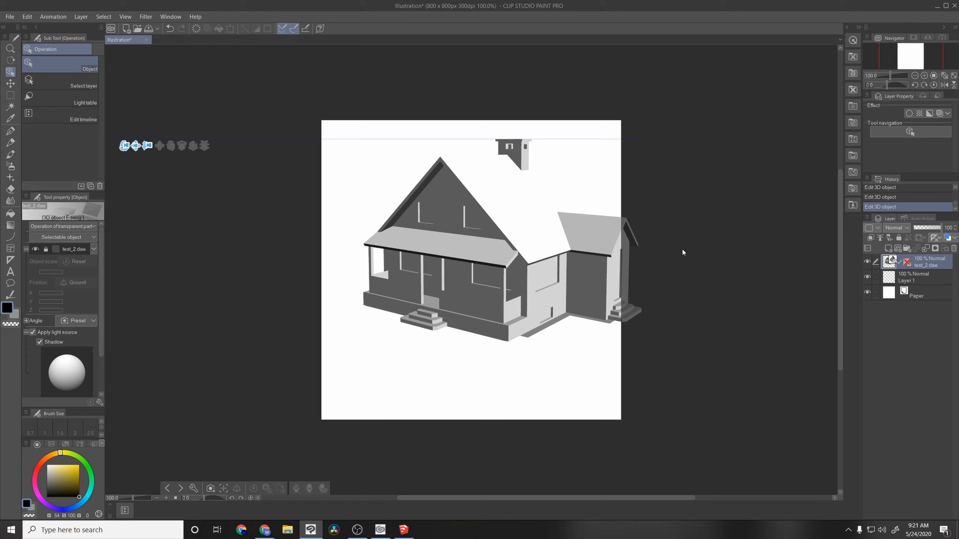
# Step: Place the Youtube Test Avatar from the DR Models materials in front of the house and set its object scale to 3340.5
pyautogui.click(848, 27)
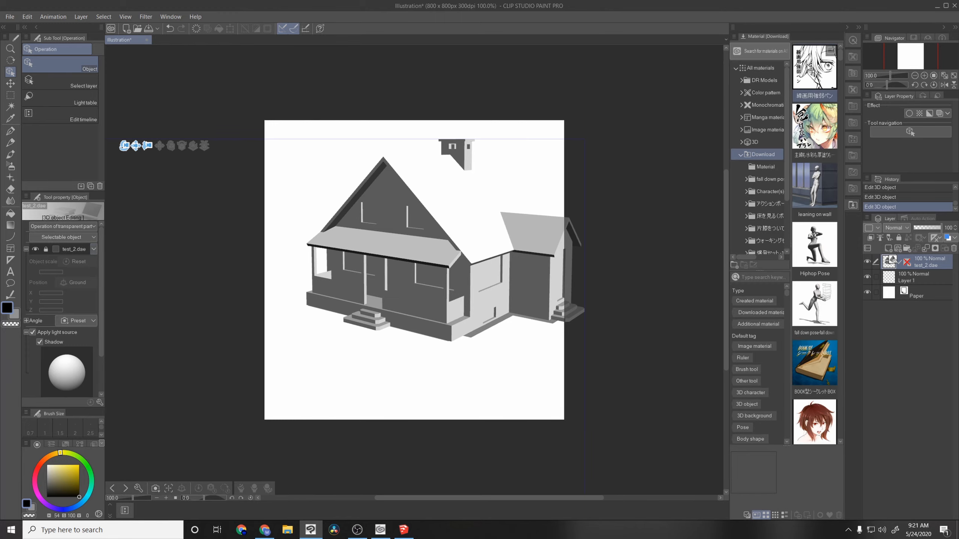
pyautogui.click(765, 80)
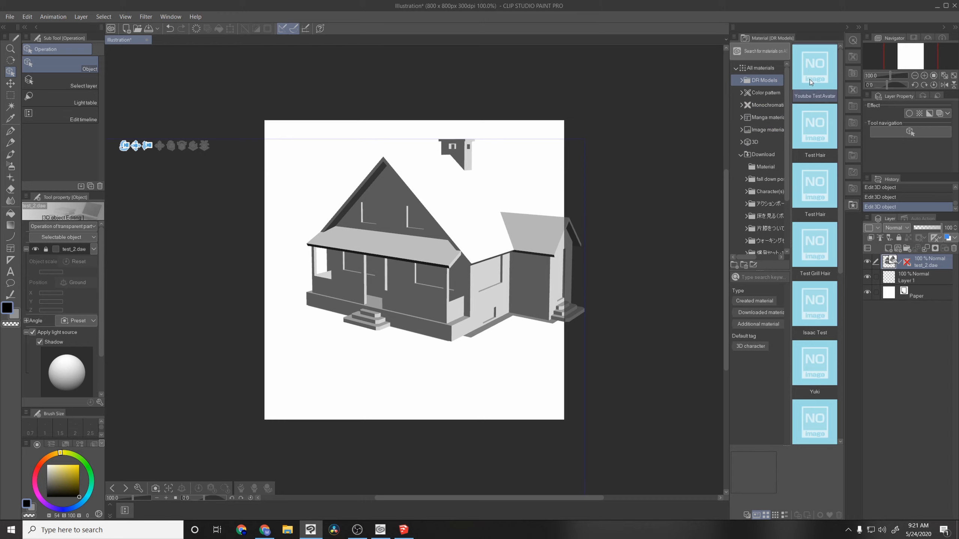
pyautogui.moveTo(815, 67); pyautogui.dragTo(410, 339)
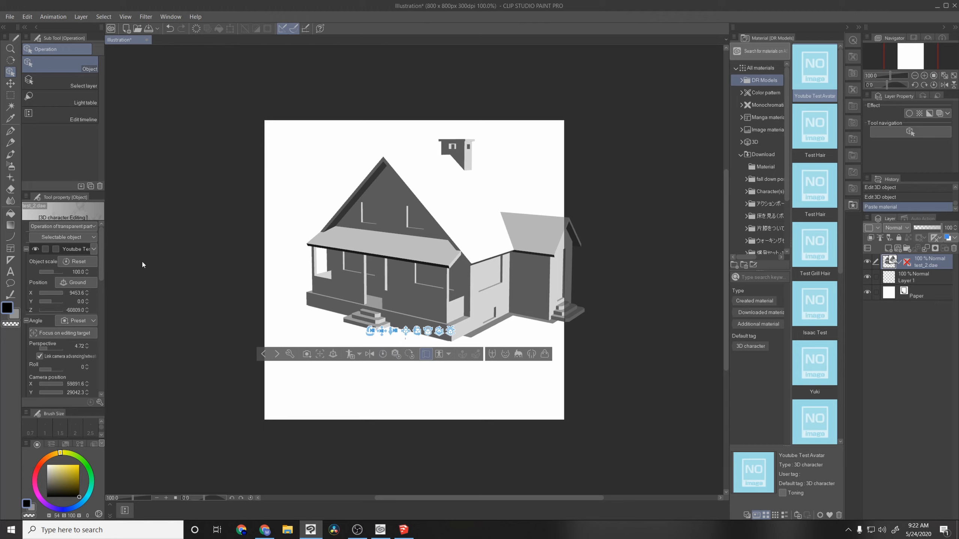
pyautogui.moveTo(370, 332); pyautogui.dragTo(431, 340)
pyautogui.scroll(3, 428, 351)
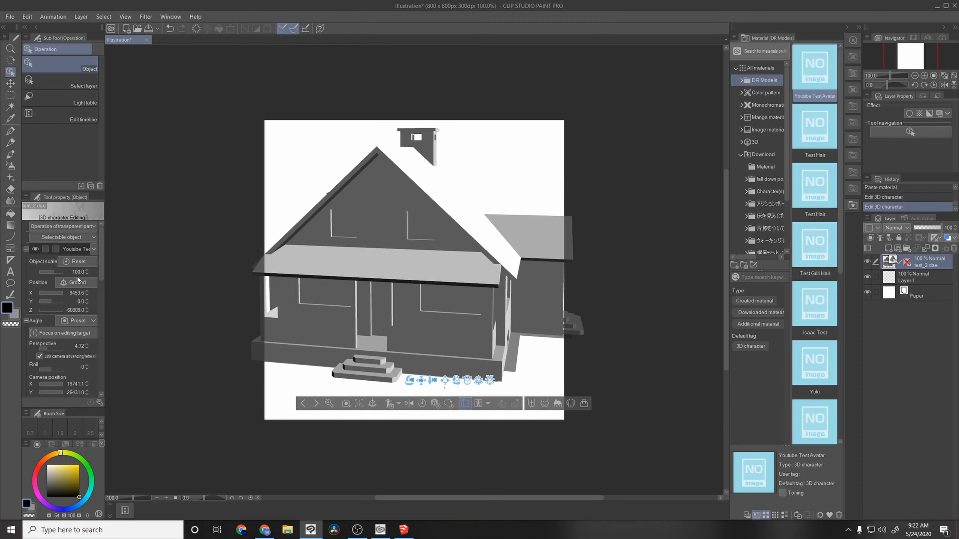
pyautogui.moveTo(56, 272); pyautogui.dragTo(61, 272)
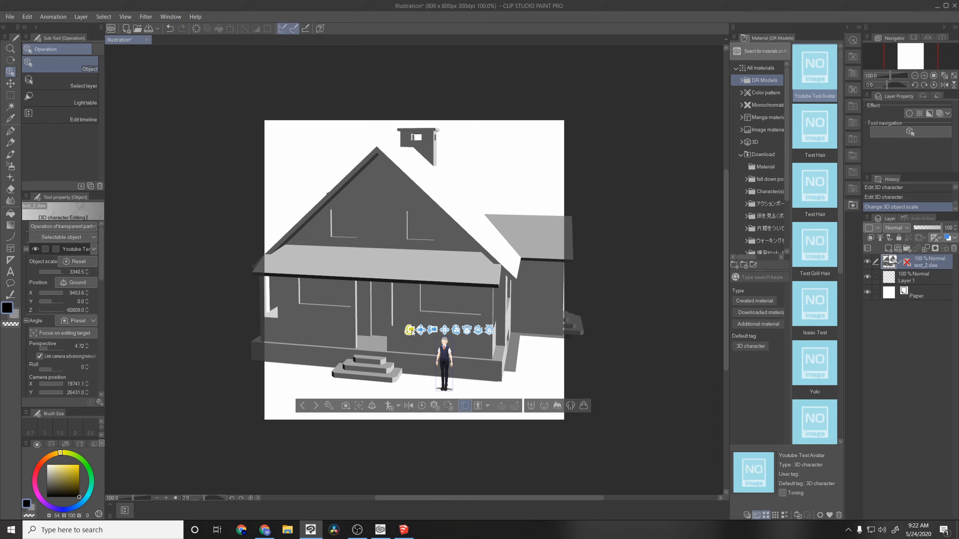
pyautogui.moveTo(421, 330); pyautogui.dragTo(421, 299)
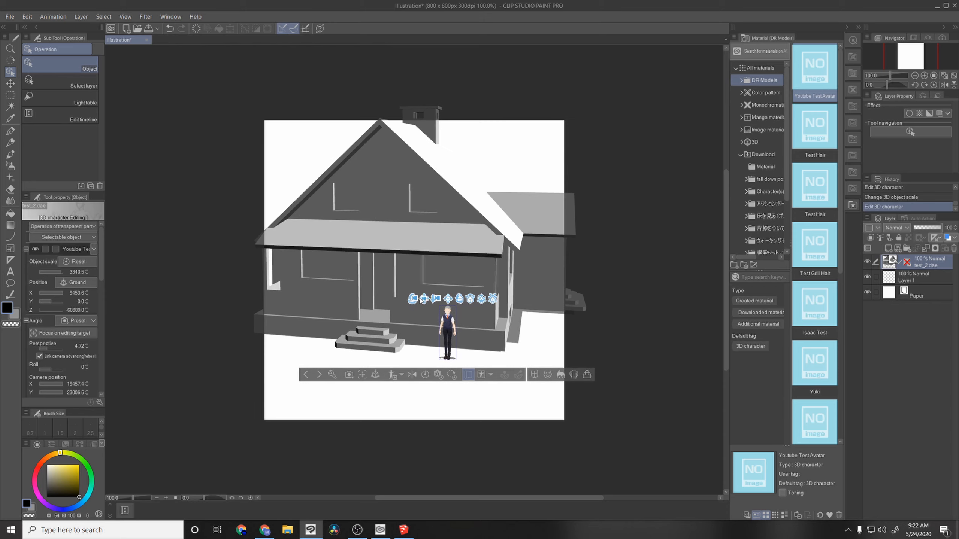
pyautogui.click(79, 272)
pyautogui.click(93, 272)
pyautogui.click(10, 16)
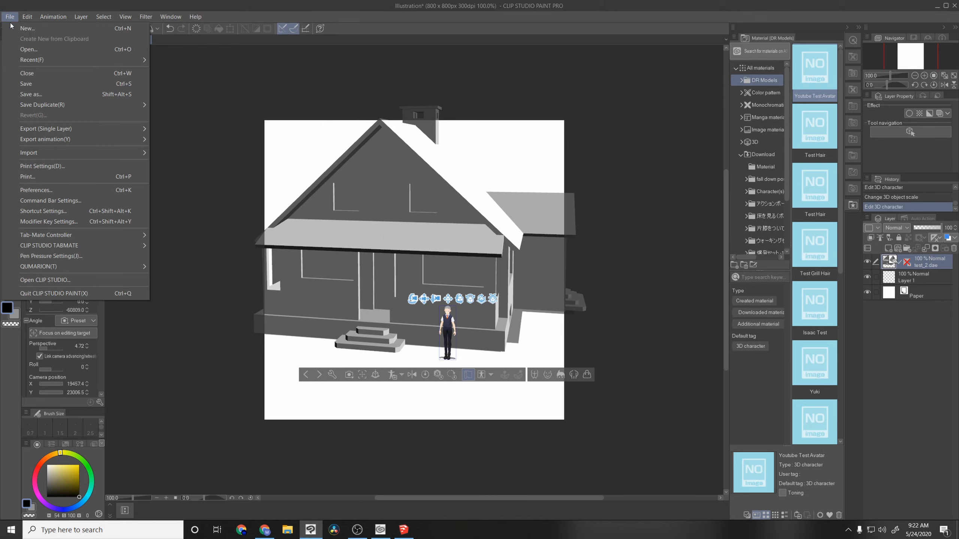
pyautogui.click(59, 98)
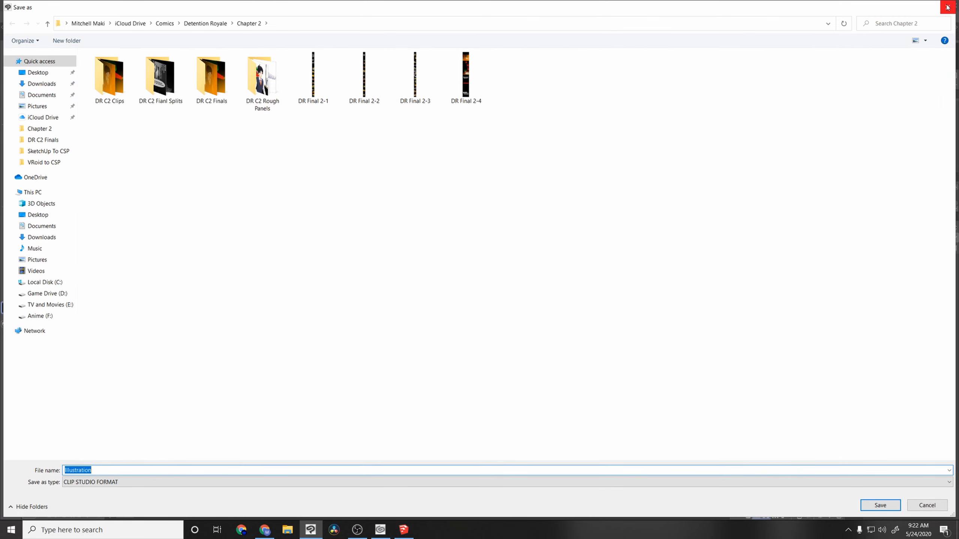
pyautogui.click(948, 6)
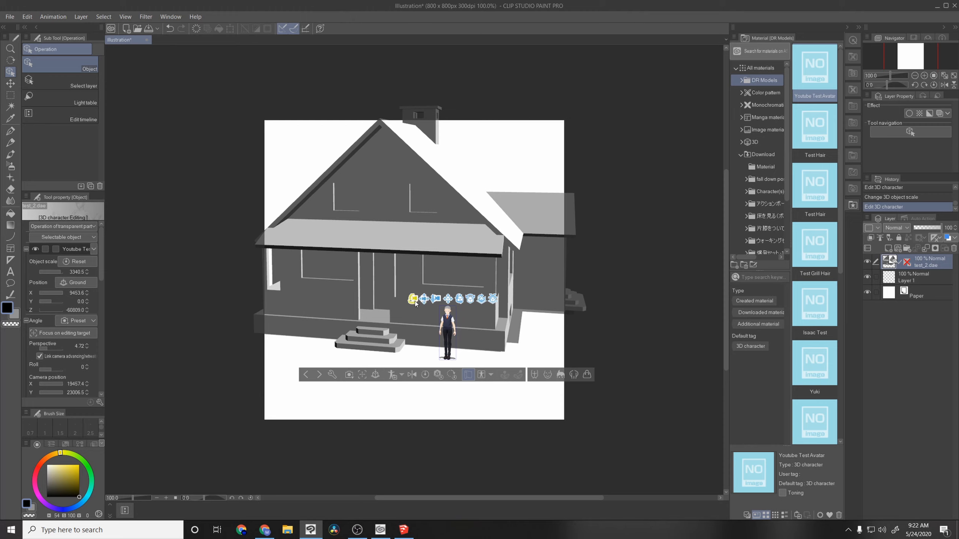
# Step: Orbit, zoom and pan the 3D camera to examine the avatar up close and at full height beside the porch steps
pyautogui.moveTo(414, 299); pyautogui.dragTo(362, 284)
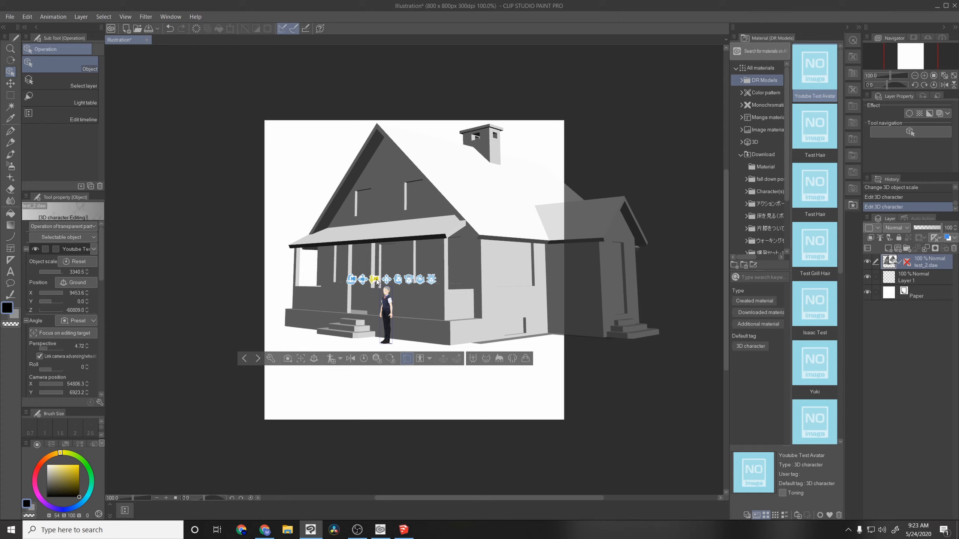
pyautogui.moveTo(375, 282); pyautogui.dragTo(372, 320)
pyautogui.moveTo(322, 380)
pyautogui.mouseDown()
pyautogui.moveTo(348, 314)
pyautogui.moveTo(370, 310)
pyautogui.moveTo(369, 339)
pyautogui.moveTo(312, 390)
pyautogui.mouseUp()
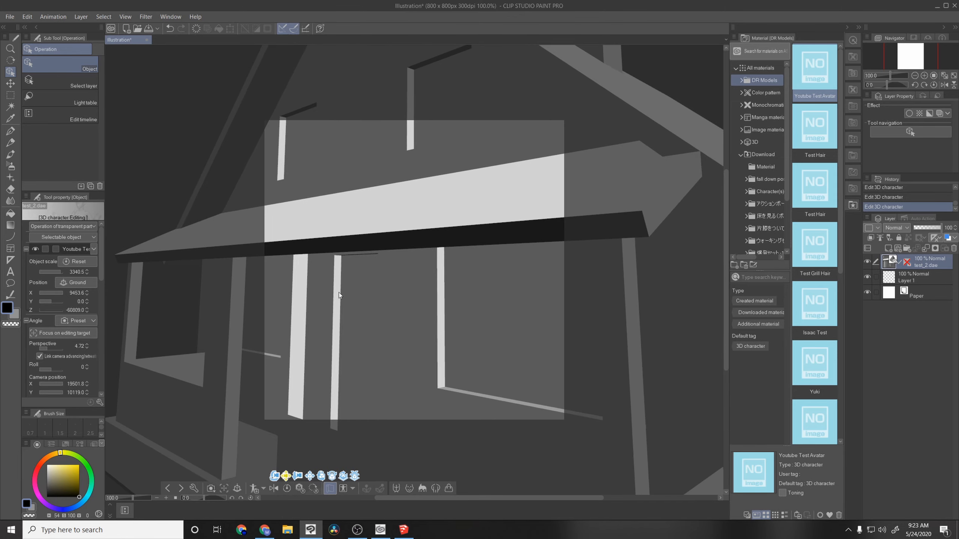
pyautogui.moveTo(339, 293); pyautogui.dragTo(342, 279)
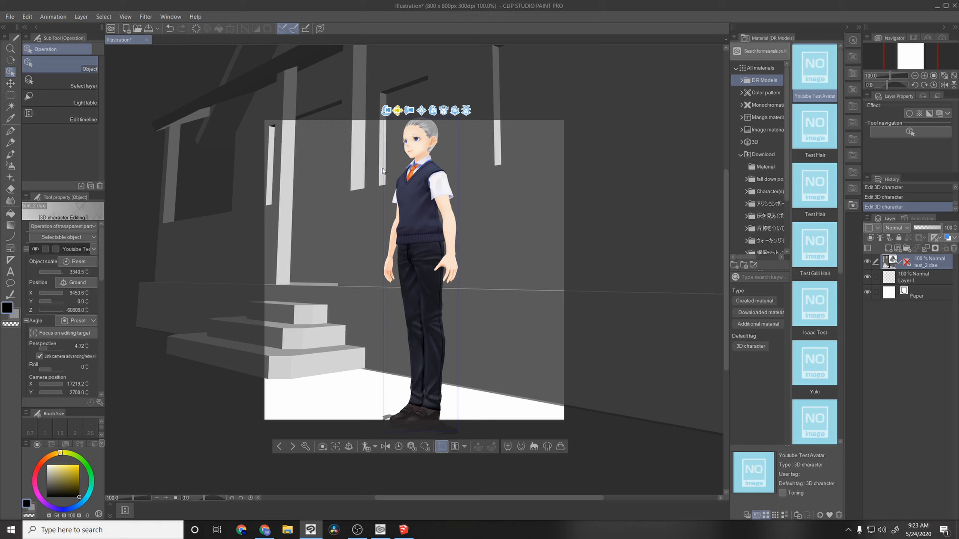
pyautogui.moveTo(382, 168); pyautogui.dragTo(356, 176)
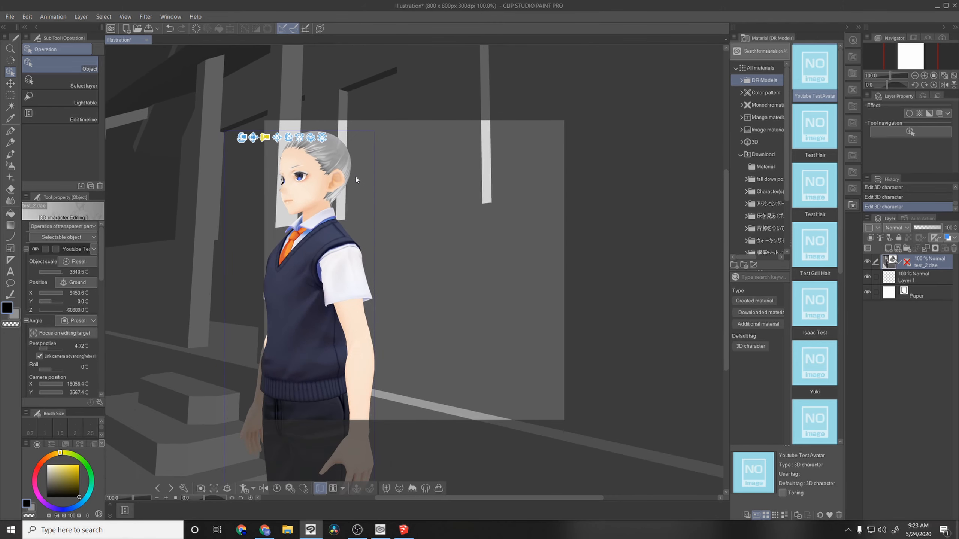
pyautogui.moveTo(253, 138); pyautogui.dragTo(282, 147)
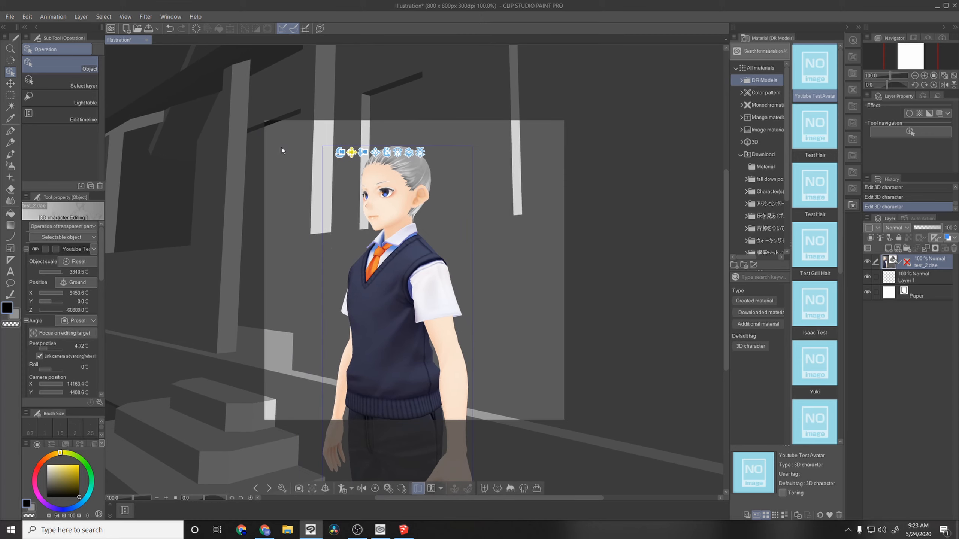
pyautogui.moveTo(364, 153)
pyautogui.mouseDown()
pyautogui.moveTo(377, 175)
pyautogui.moveTo(365, 132)
pyautogui.moveTo(373, 163)
pyautogui.mouseUp()
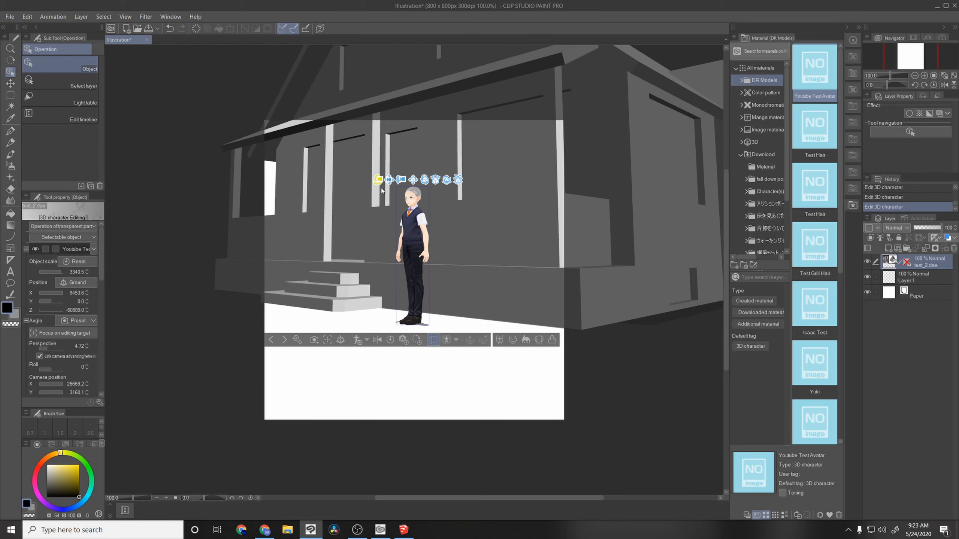
# Step: Select the avatar and try the side and back close-up camera angle presets, ending on a full-body diagonal preset
pyautogui.click(415, 232)
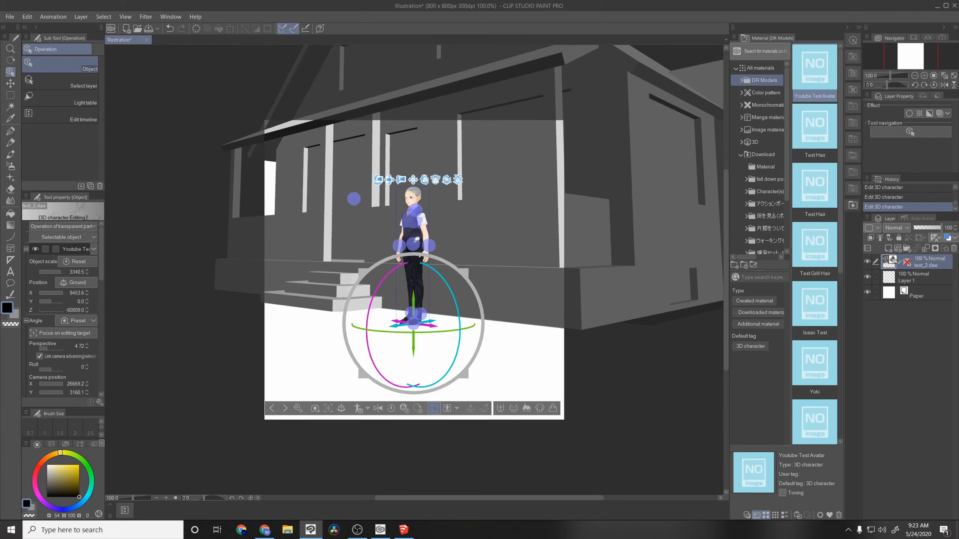
pyautogui.click(316, 409)
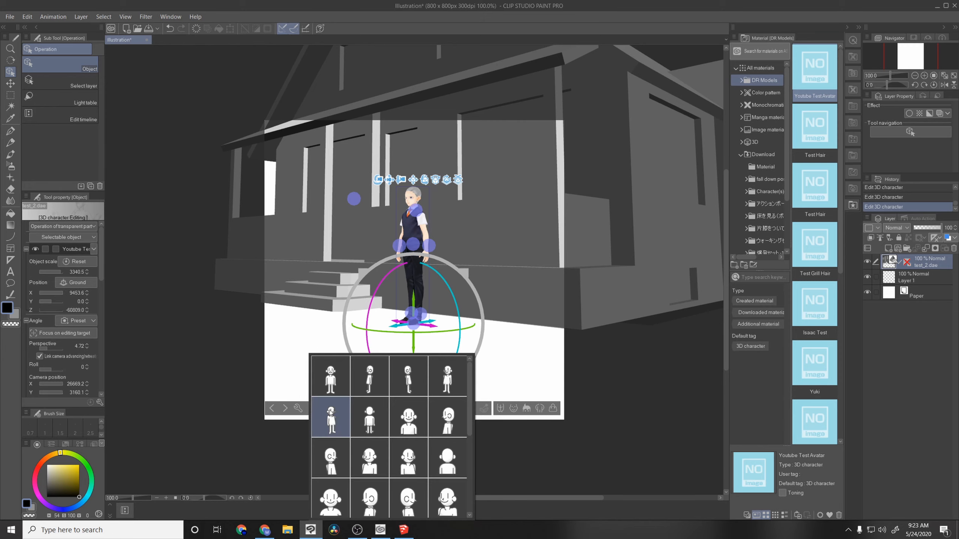
pyautogui.scroll(-1, 453, 419)
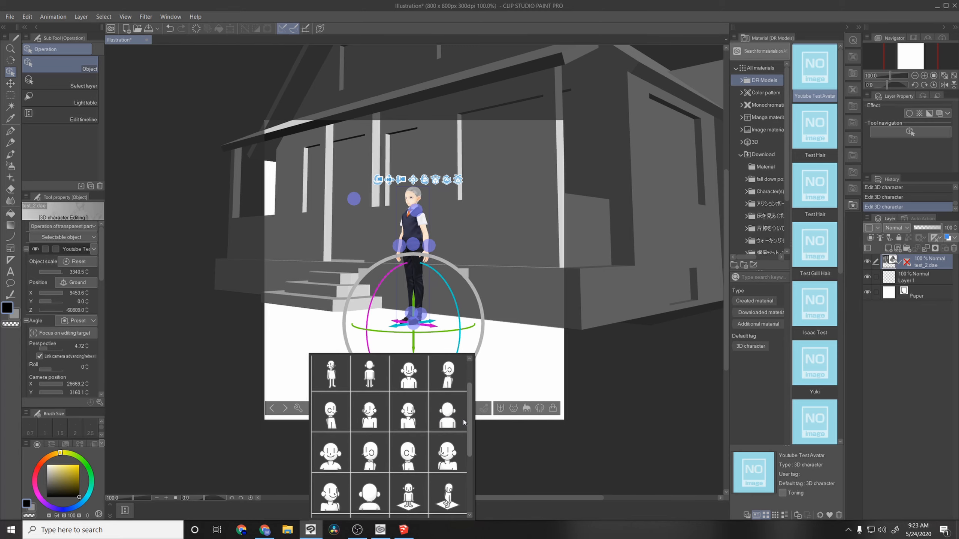
pyautogui.click(370, 452)
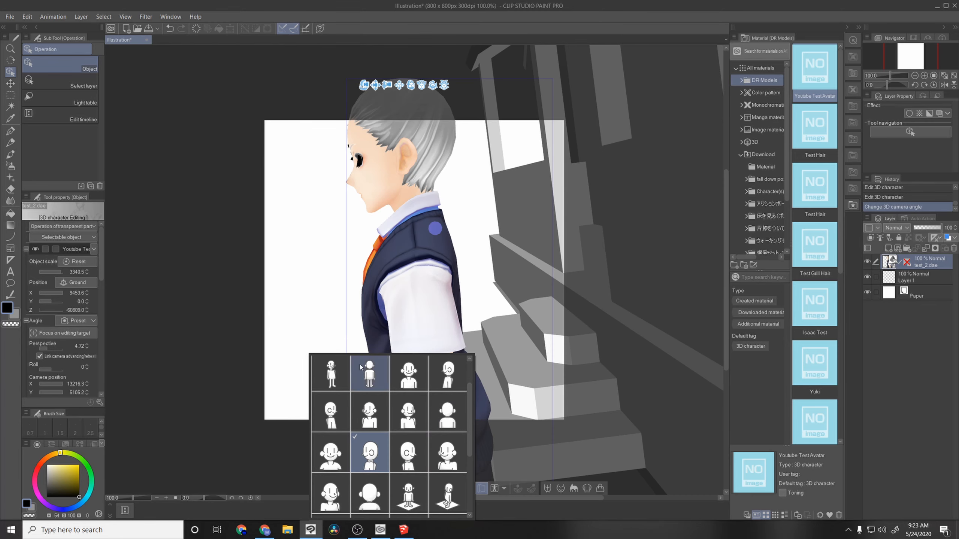
pyautogui.click(377, 498)
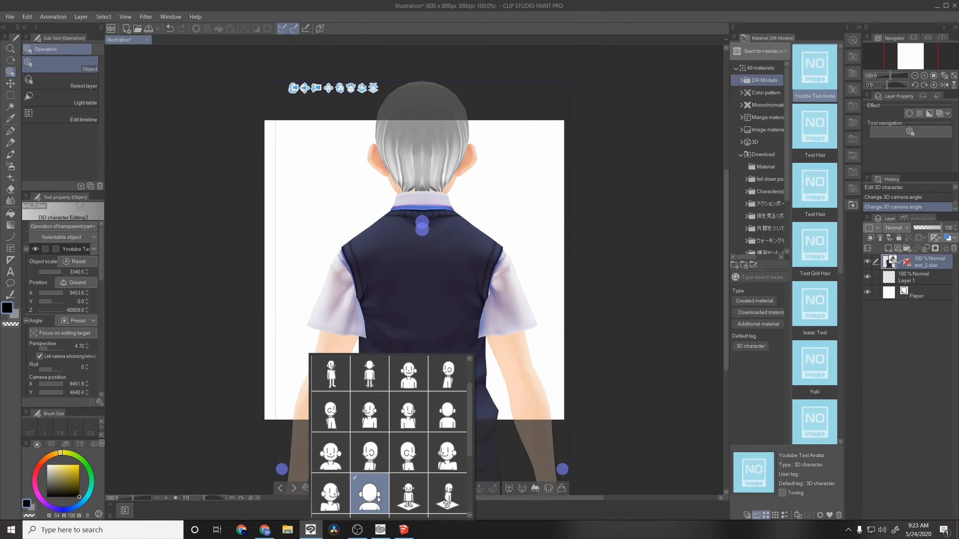
pyautogui.click(331, 373)
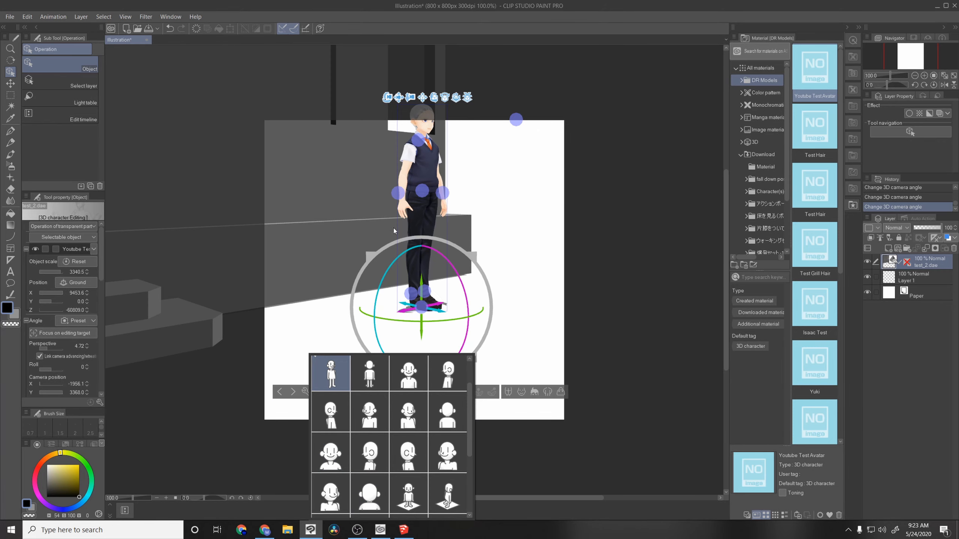
# Step: Zoom, pan and rotate the camera to frame the whole avatar on the canvas with the porch steps behind
pyautogui.click(411, 99)
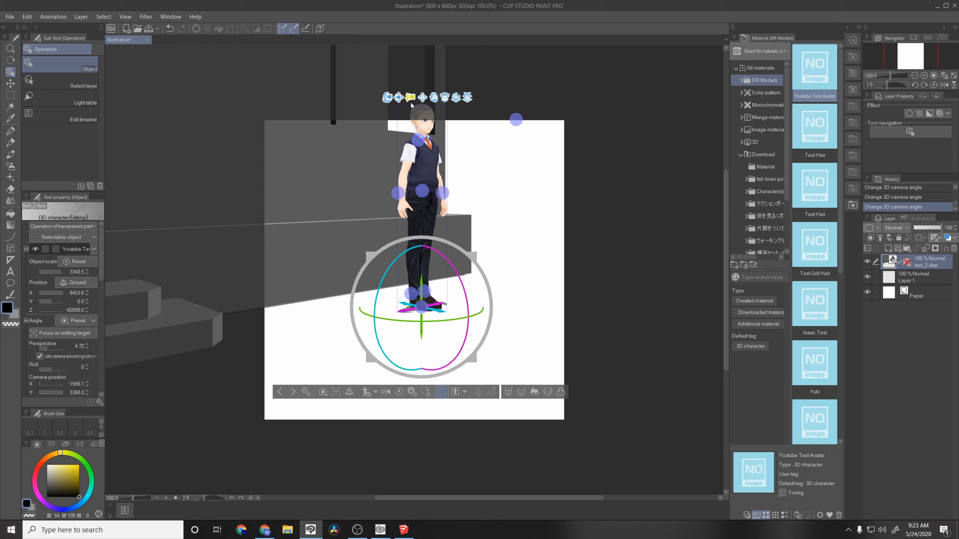
pyautogui.moveTo(412, 98); pyautogui.dragTo(417, 135)
pyautogui.moveTo(399, 96); pyautogui.dragTo(394, 151)
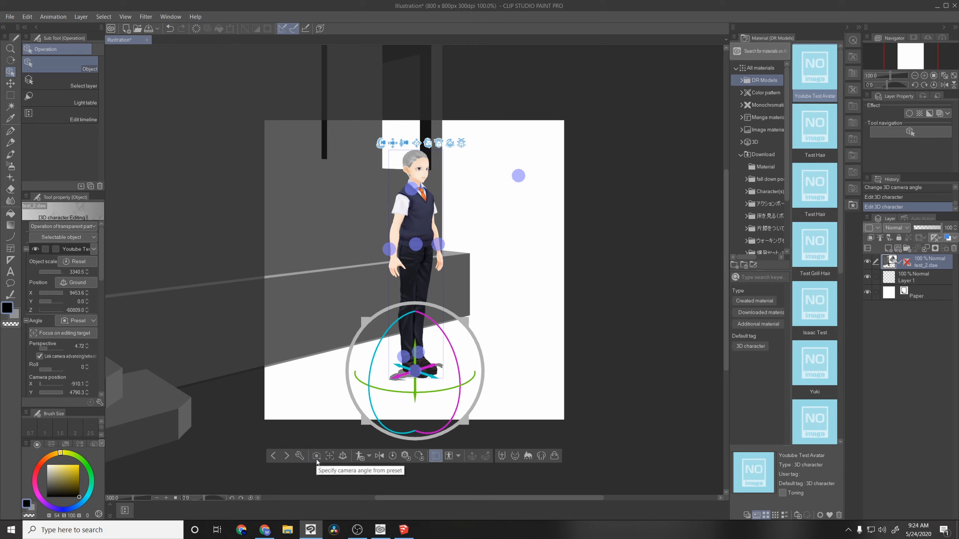
pyautogui.moveTo(399, 131); pyautogui.dragTo(397, 119)
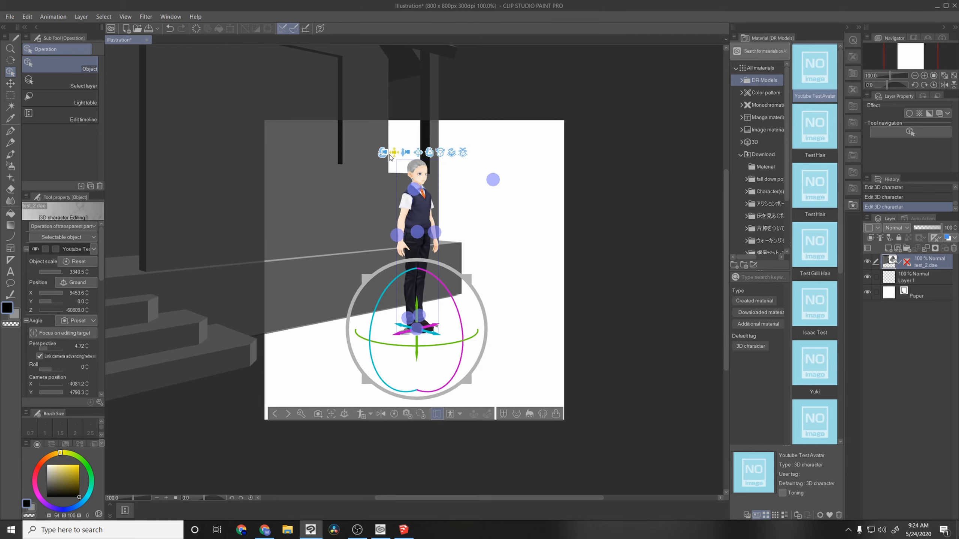
pyautogui.moveTo(382, 153)
pyautogui.mouseDown()
pyautogui.moveTo(324, 161)
pyautogui.moveTo(376, 166)
pyautogui.mouseUp()
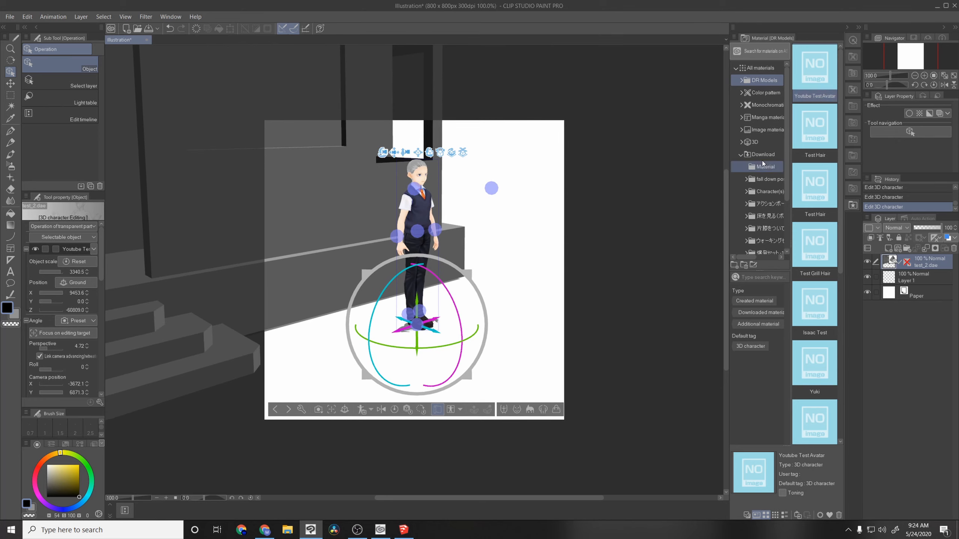
# Step: Add the Isaac Test character from the DR Models materials beside the first avatar and set its object scale to 3340.5
pyautogui.click(756, 143)
pyautogui.click(762, 154)
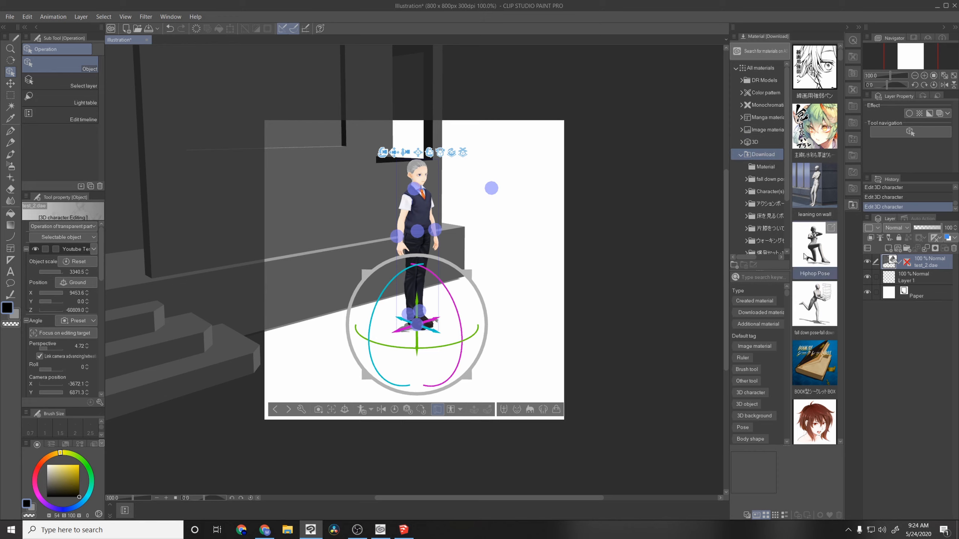
pyautogui.click(763, 80)
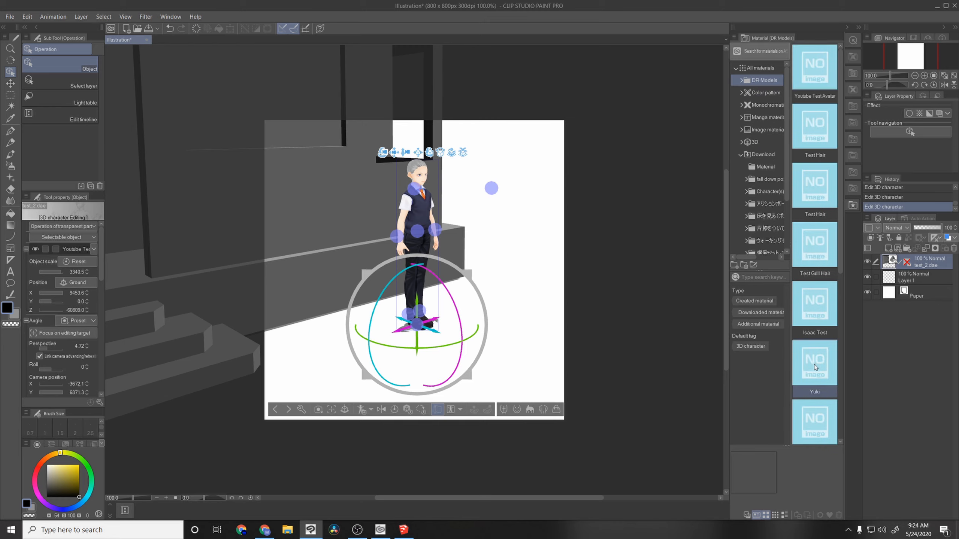
pyautogui.moveTo(824, 322); pyautogui.dragTo(507, 280)
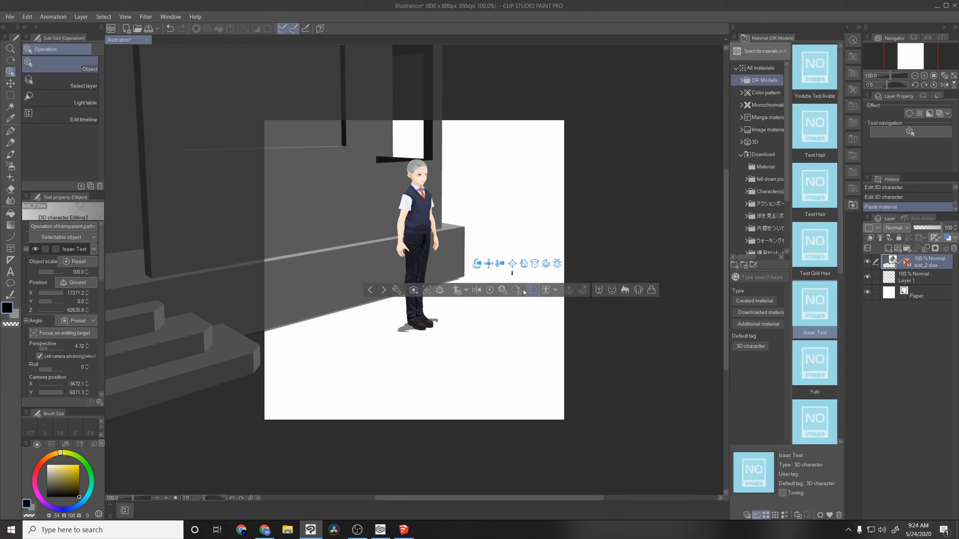
pyautogui.moveTo(57, 271); pyautogui.dragTo(60, 272)
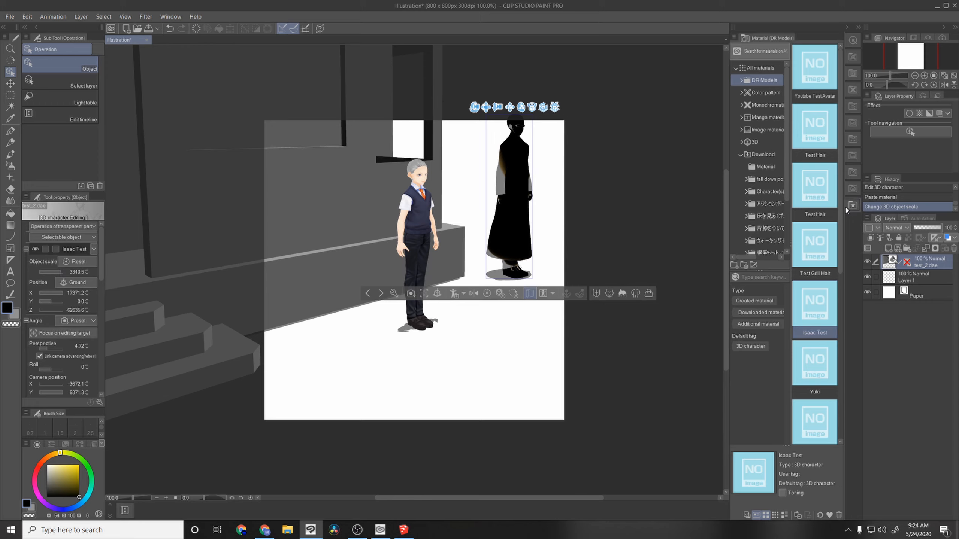
# Step: Apply the downloaded fall down pose to both characters and place it as a separate figure in the empty foreground
pyautogui.click(763, 158)
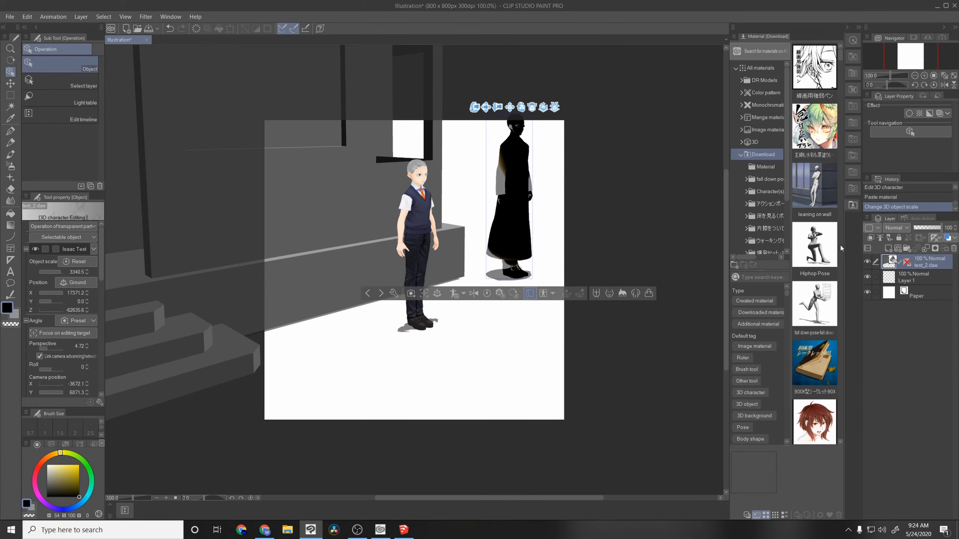
pyautogui.moveTo(816, 311); pyautogui.dragTo(422, 240)
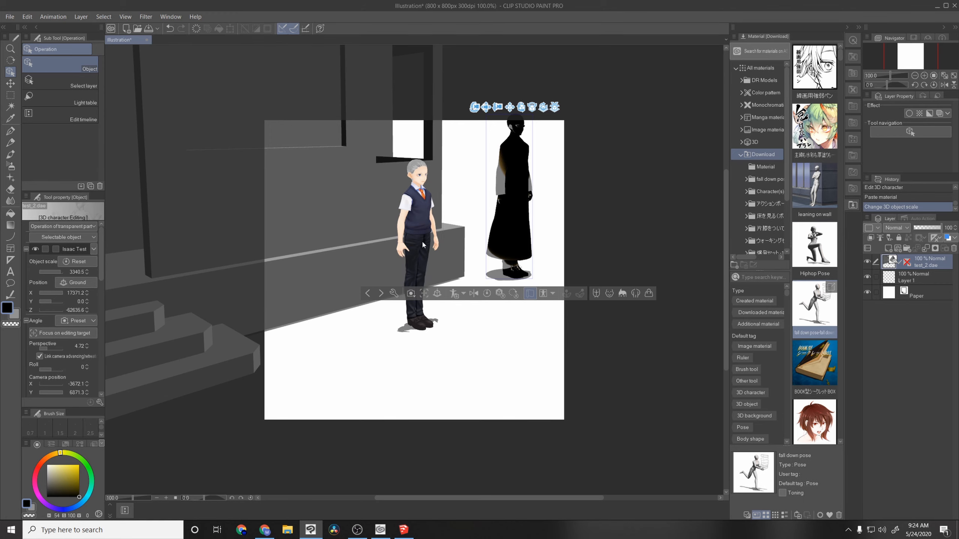
pyautogui.moveTo(816, 306); pyautogui.dragTo(515, 177)
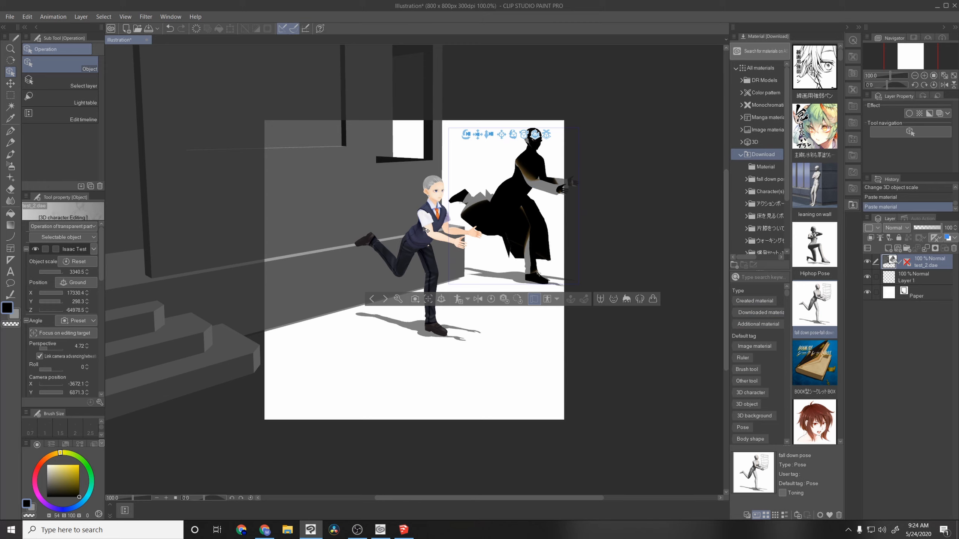
pyautogui.moveTo(815, 306); pyautogui.dragTo(322, 336)
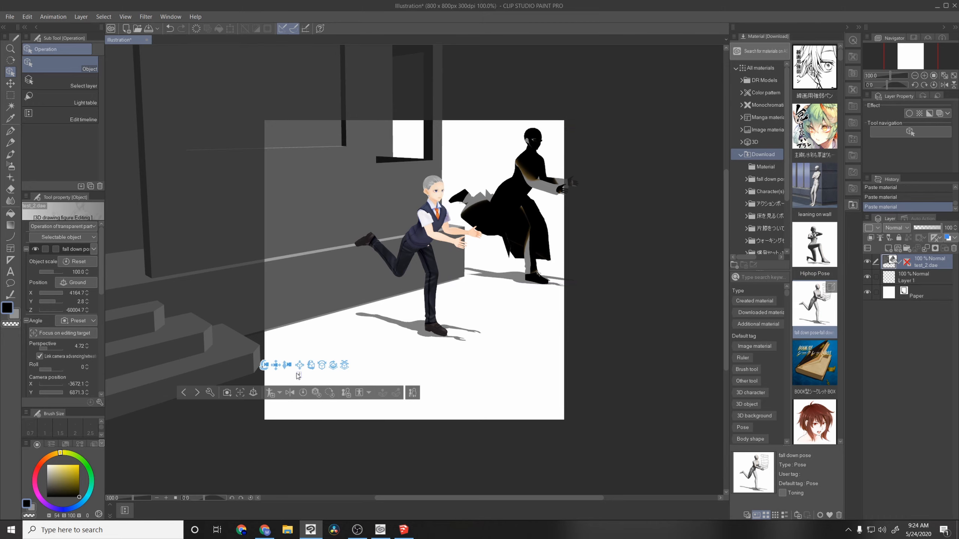
# Step: Apply the Hiphop Pose from the 3D pose materials to the uniformed avatar, and rotate the camera to face the wall behind it
pyautogui.click(419, 238)
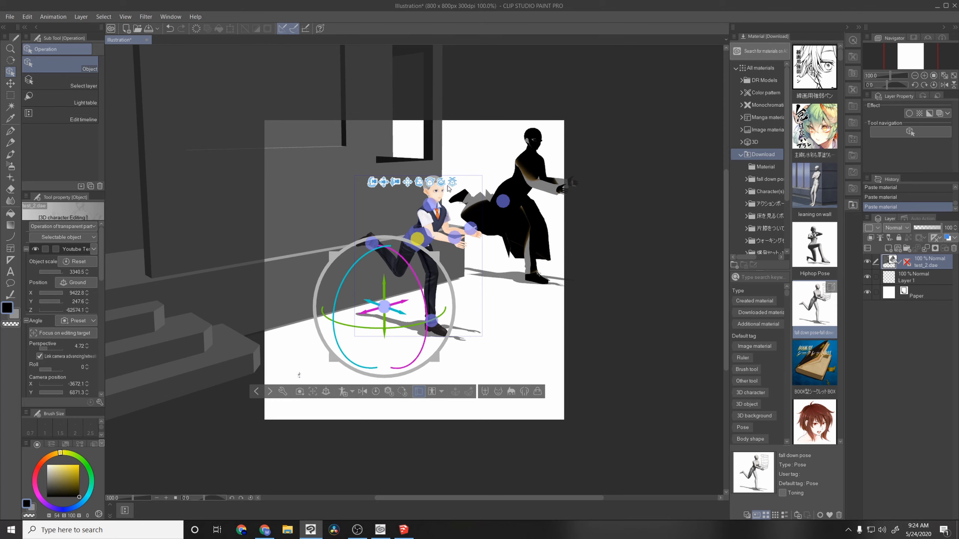
pyautogui.click(441, 392)
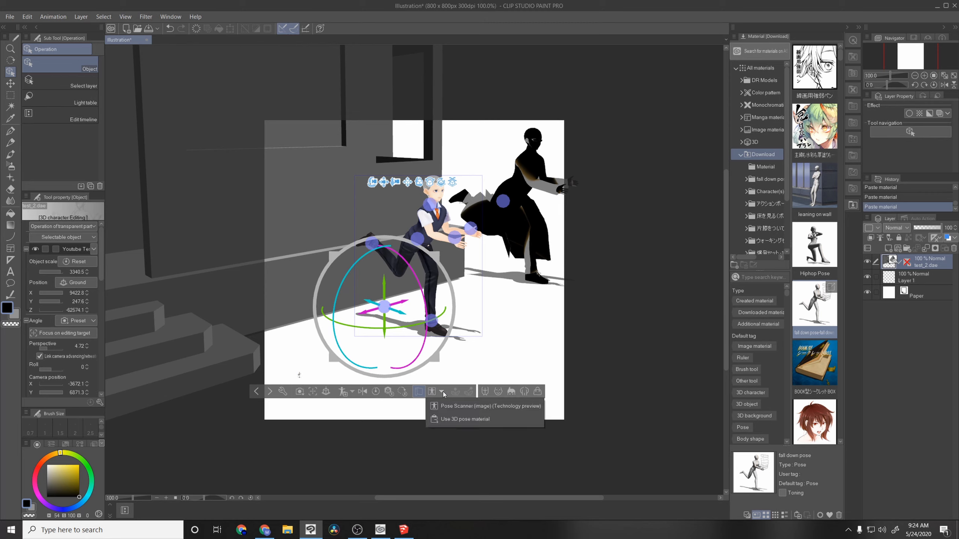
pyautogui.click(448, 420)
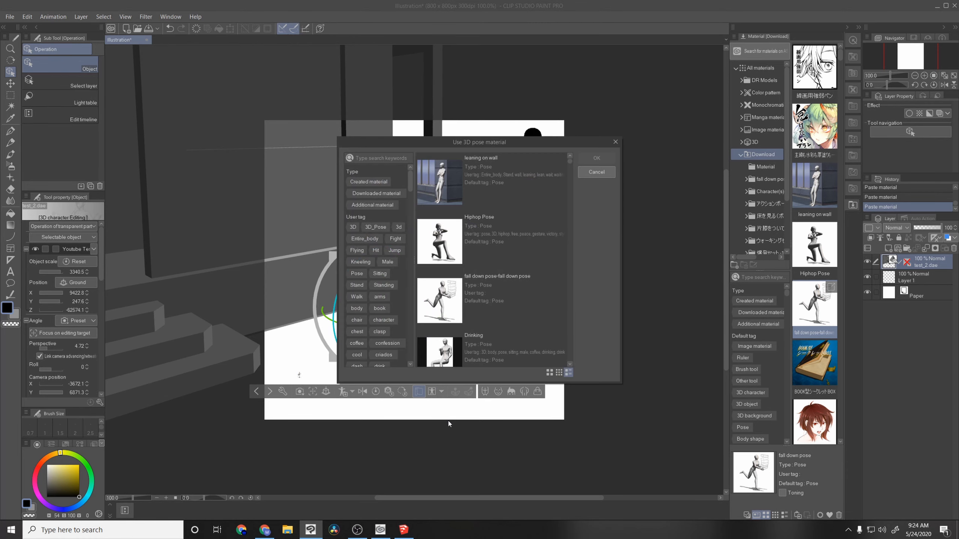
pyautogui.scroll(-5, 562, 161)
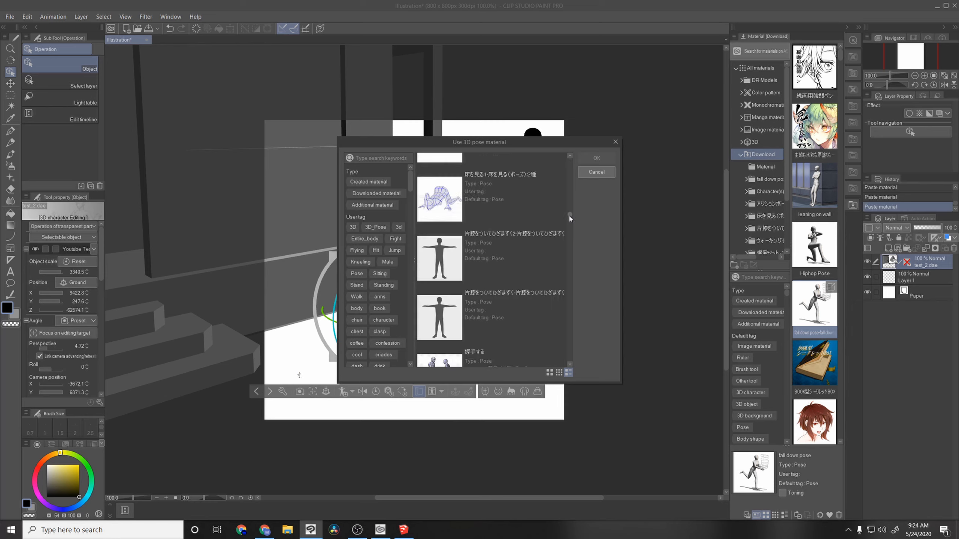
pyautogui.moveTo(571, 218); pyautogui.dragTo(577, 154)
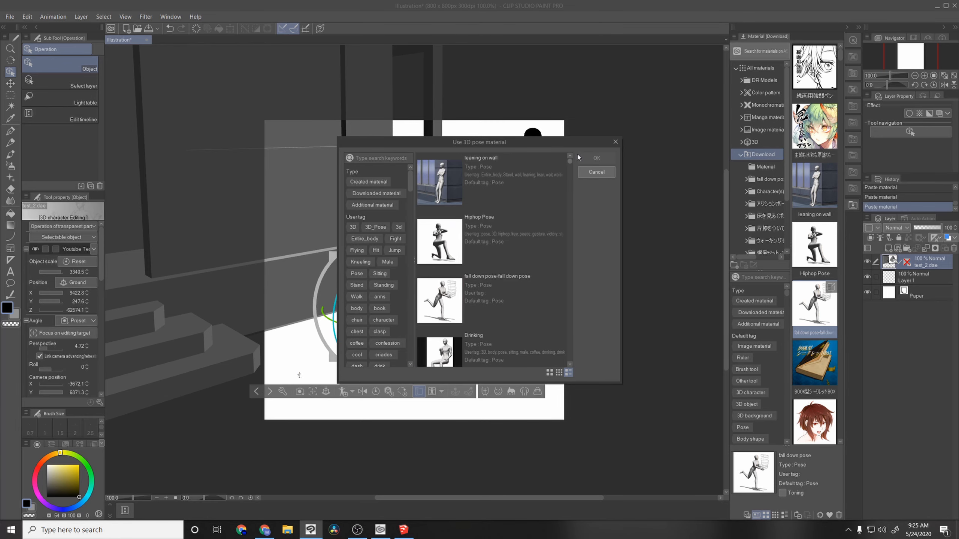
pyautogui.click(381, 159)
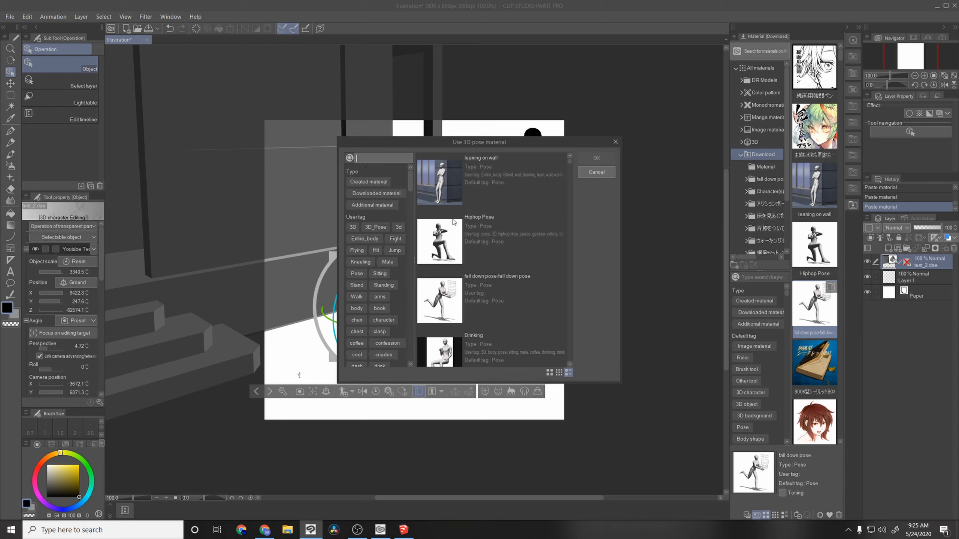
pyautogui.click(491, 228)
pyautogui.click(475, 231)
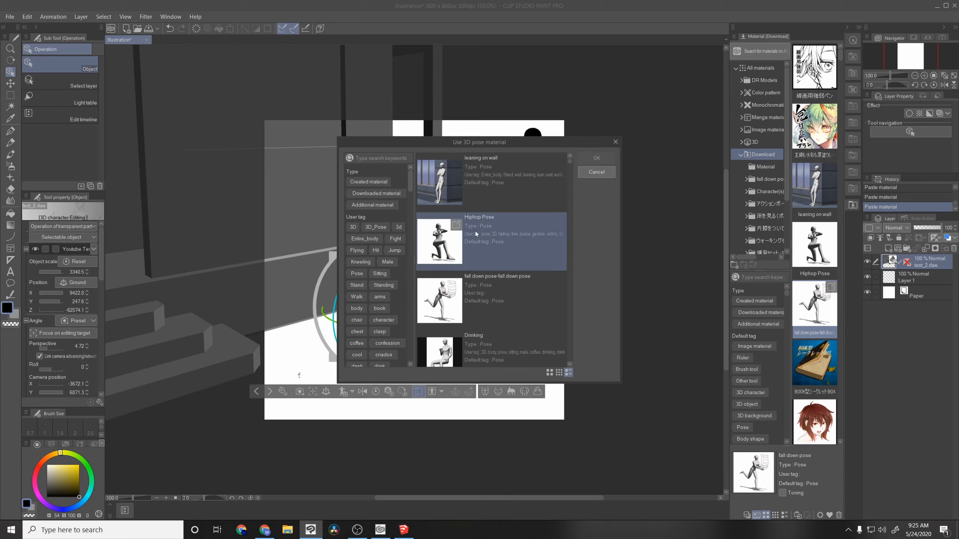
pyautogui.click(607, 160)
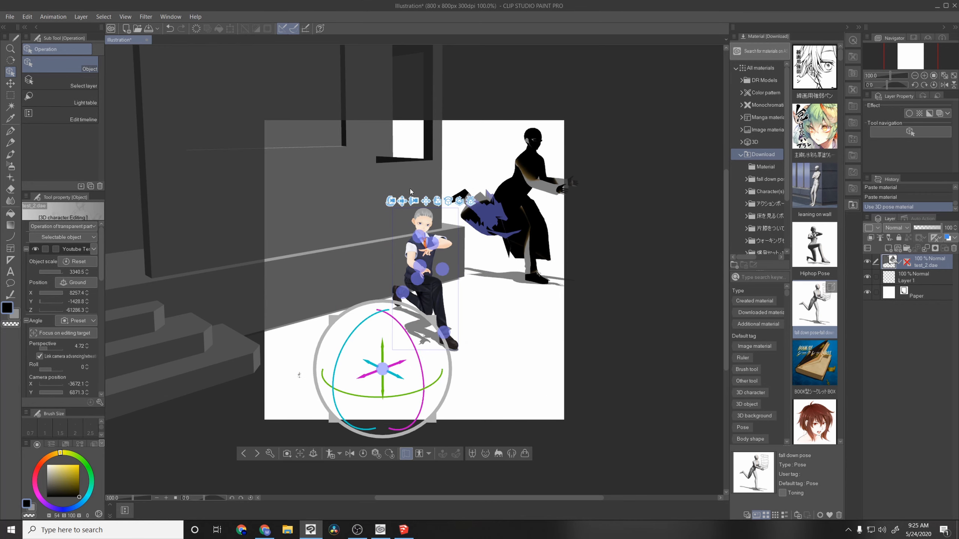
pyautogui.moveTo(390, 205); pyautogui.dragTo(340, 209)
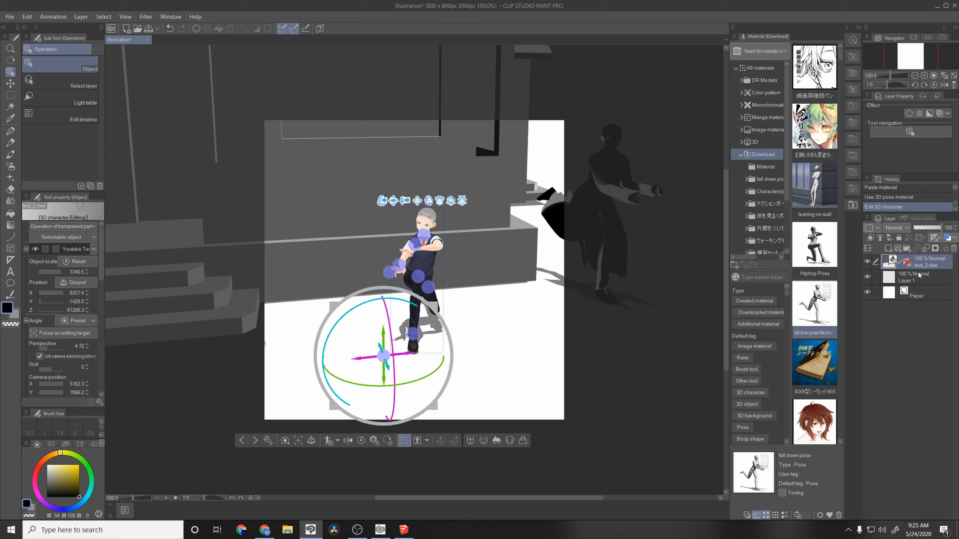
# Step: Move Layer 1 above the 3D layer and trace the window's lower edge with the Curve tool
pyautogui.moveTo(918, 275); pyautogui.dragTo(918, 260)
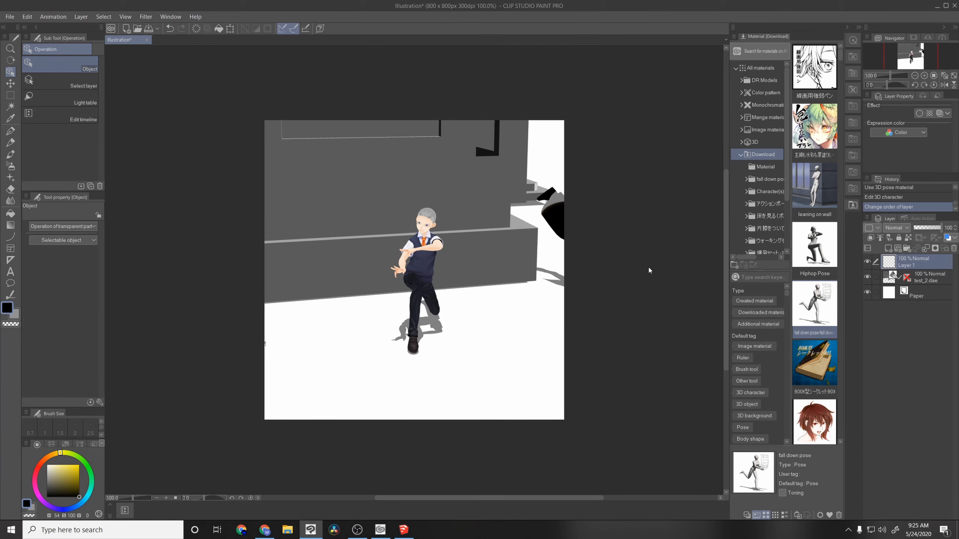
pyautogui.click(10, 237)
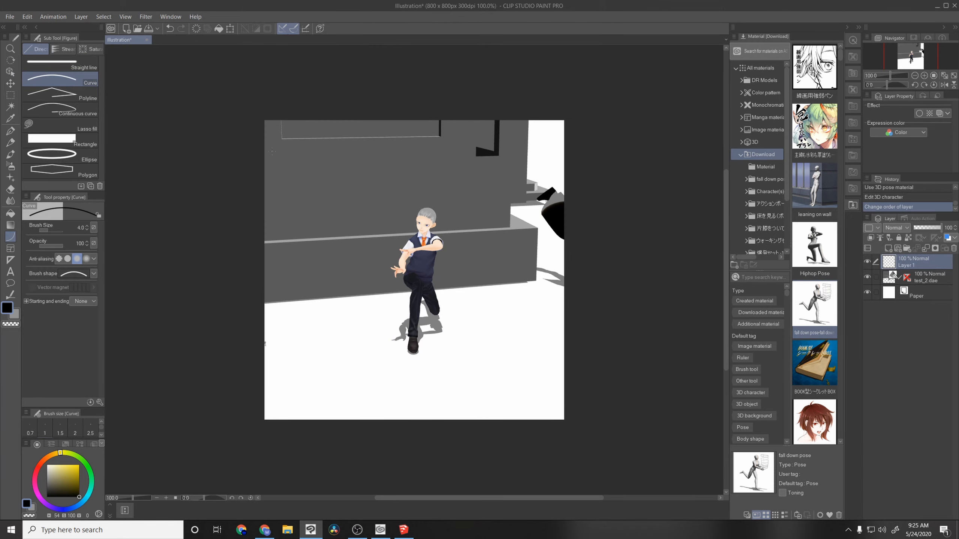
pyautogui.moveTo(281, 143); pyautogui.dragTo(438, 139)
pyautogui.click(439, 138)
pyautogui.scroll(-2, 399, 171)
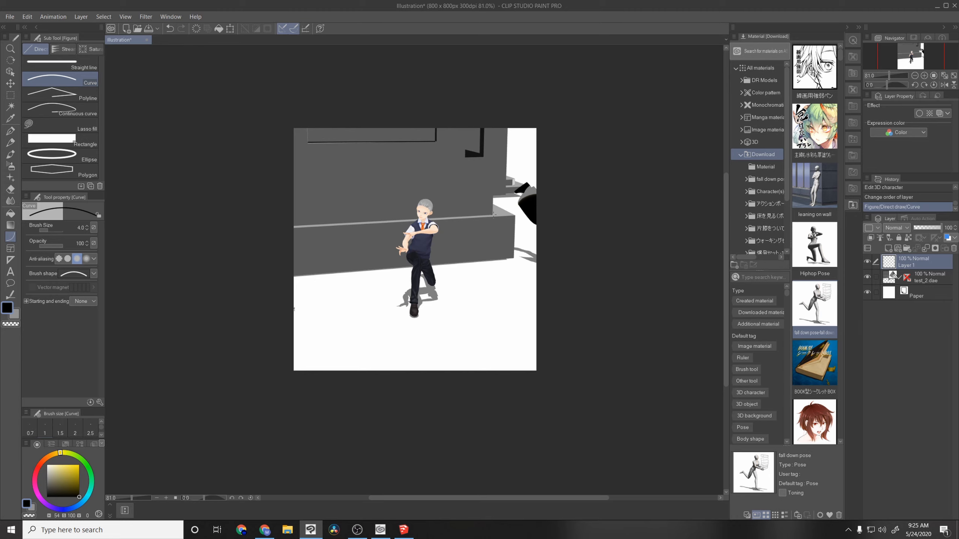
pyautogui.scroll(3, 492, 213)
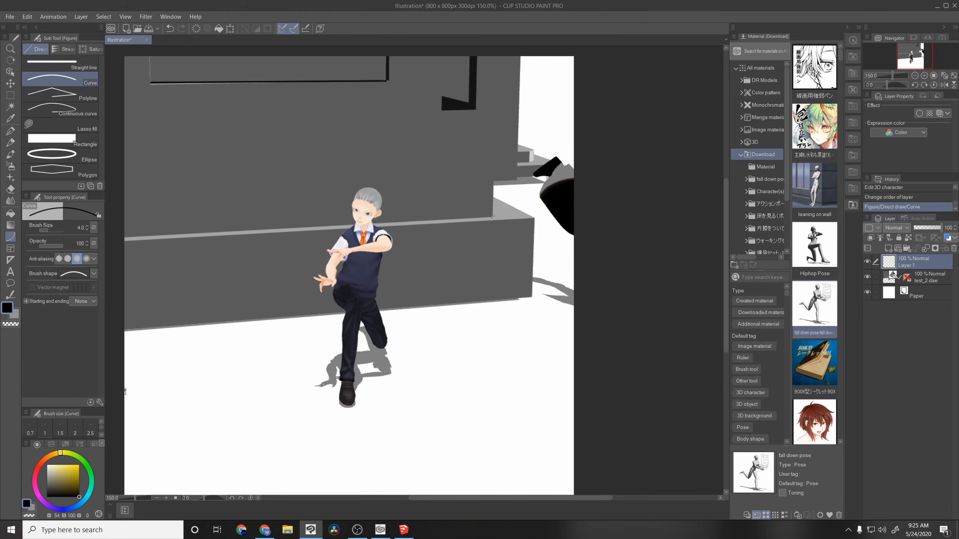
# Step: Trace the wall's vertical corner and its base edge behind the avatar with the Curve tool on Layer 1
pyautogui.scroll(-1, 492, 216)
pyautogui.moveTo(492, 217); pyautogui.dragTo(495, 76)
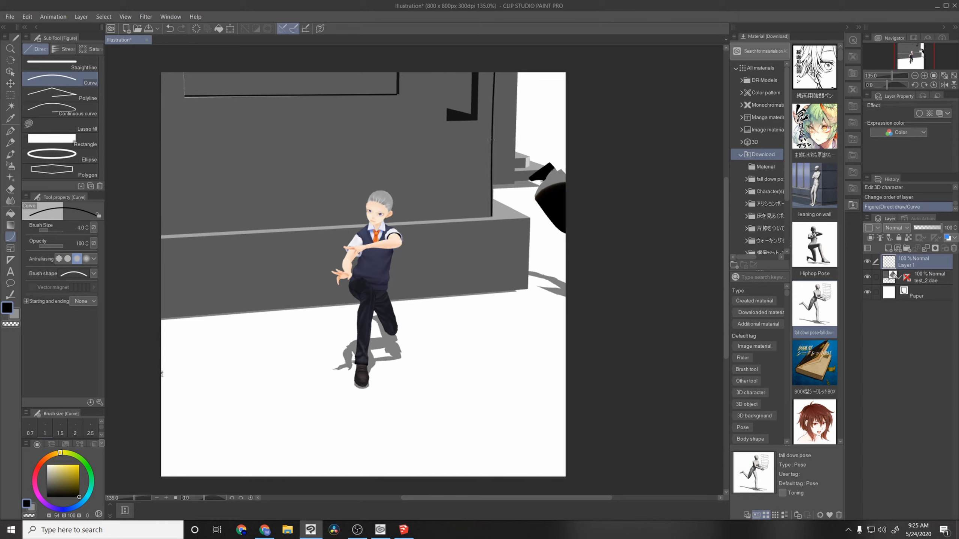
pyautogui.click(491, 141)
pyautogui.moveTo(162, 237); pyautogui.dragTo(493, 218)
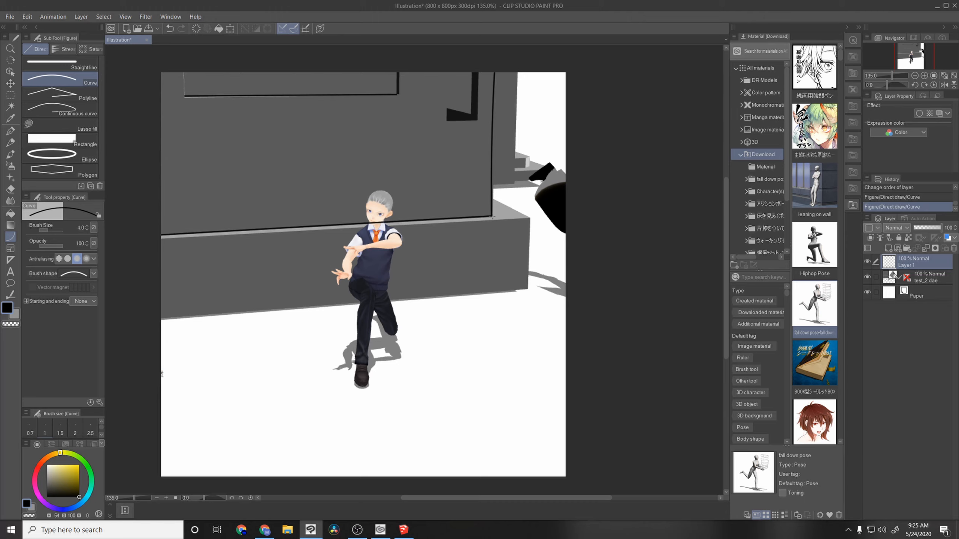
pyautogui.click(431, 218)
# Step: Replace the raster Layer 1 with a new vector layer and trace the wall's base edge with the Curve tool
pyautogui.click(954, 249)
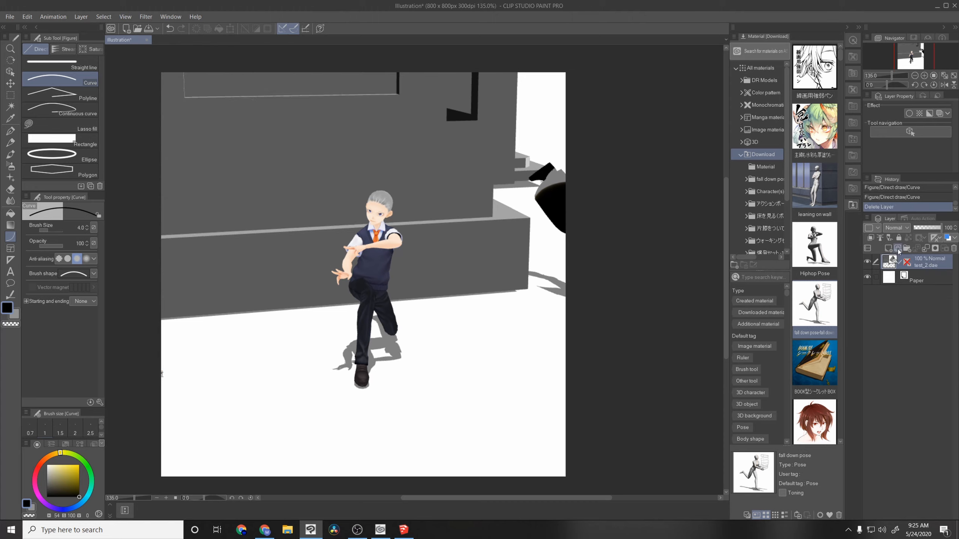
pyautogui.click(898, 249)
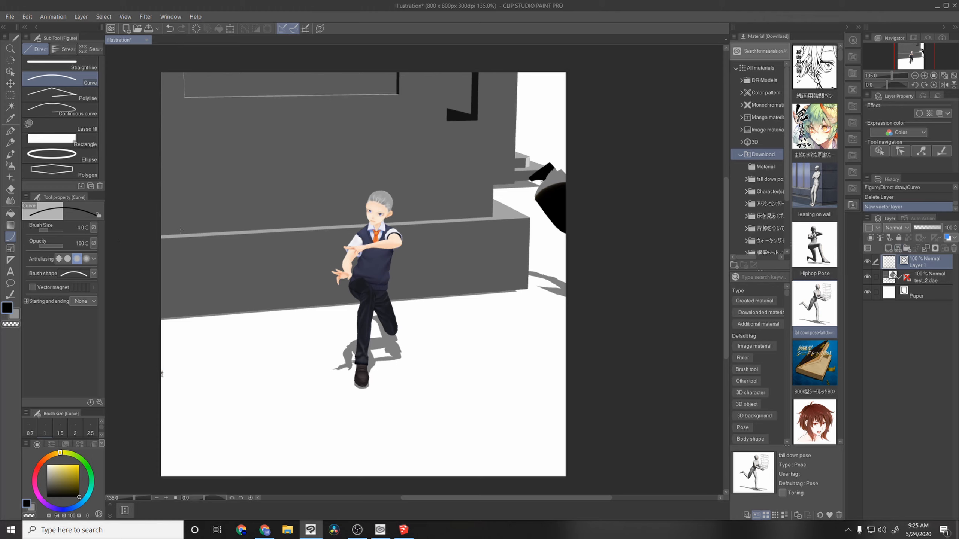
pyautogui.moveTo(163, 236); pyautogui.dragTo(492, 219)
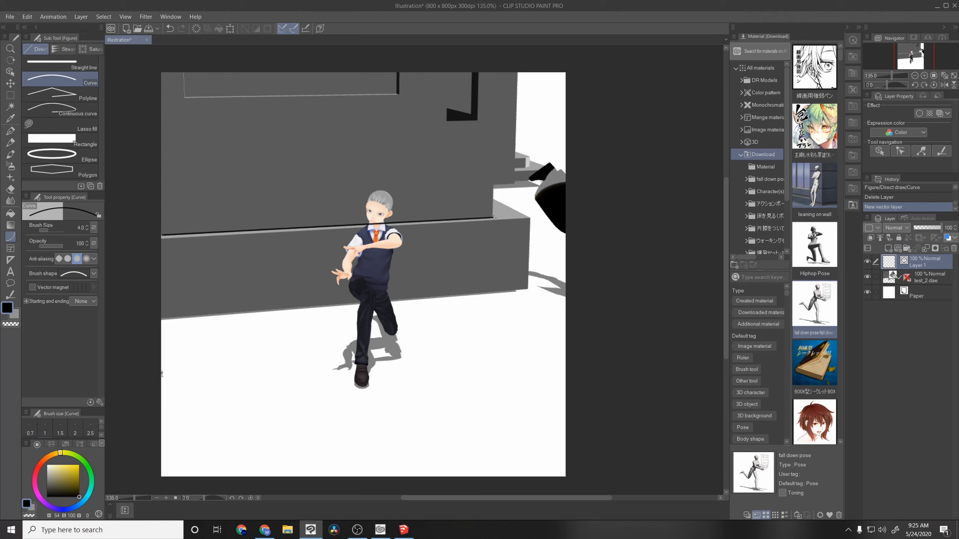
pyautogui.click(494, 218)
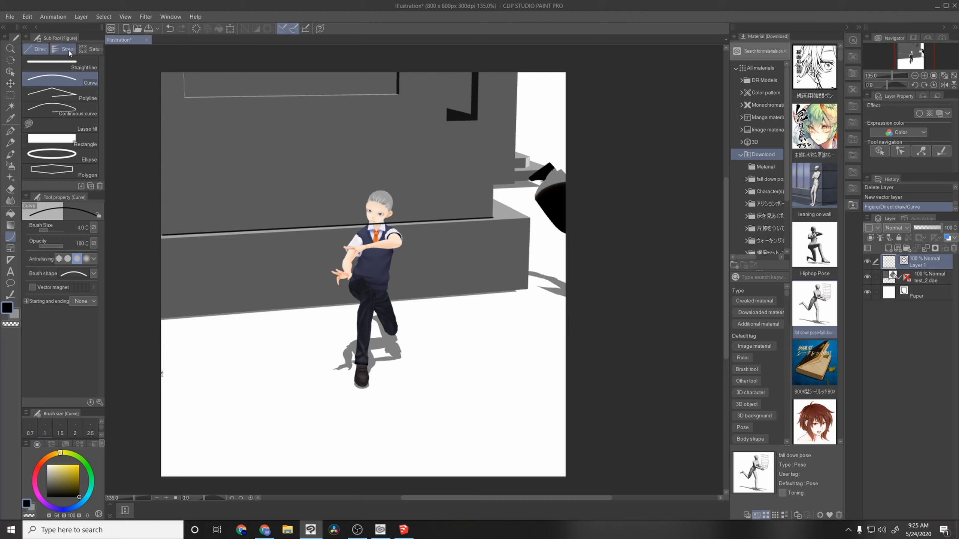
# Step: Trace the wall's vertical corner and the window's outline with the Straight line tool on the vector layer
pyautogui.click(60, 63)
pyautogui.moveTo(493, 219); pyautogui.dragTo(496, 76)
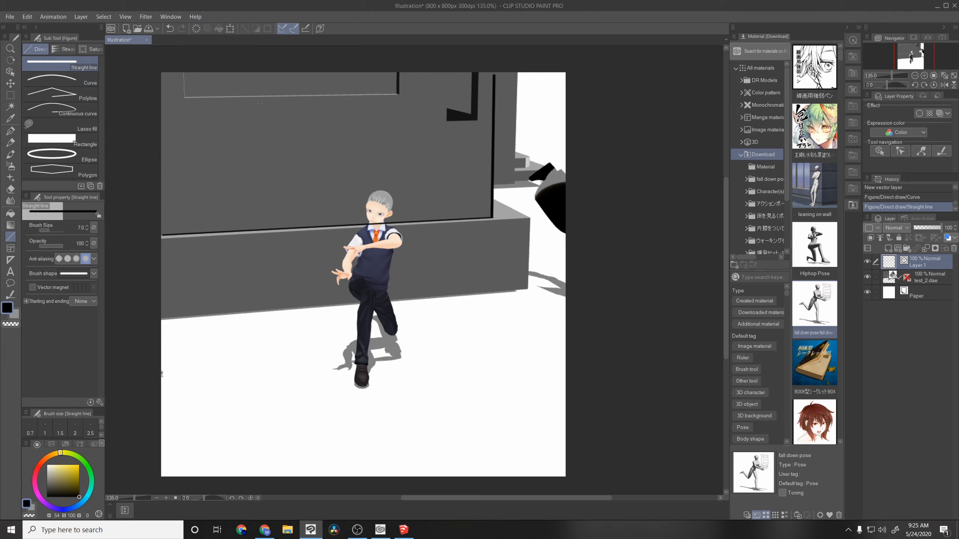
pyautogui.moveTo(185, 97); pyautogui.dragTo(184, 98)
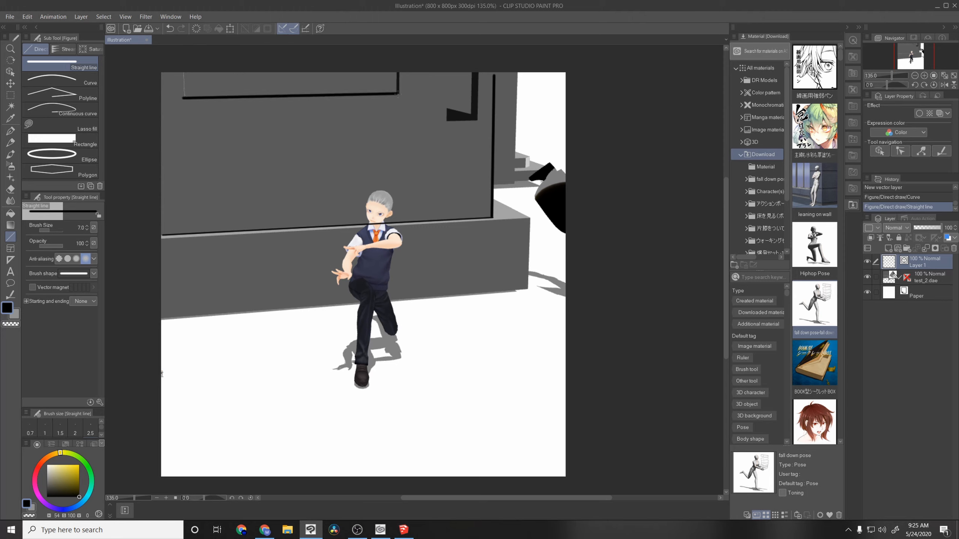
# Step: Hide the test_2 3D layer and thin parts of the base and corner lines with Adjust line width at brush size 39.3
pyautogui.click(867, 277)
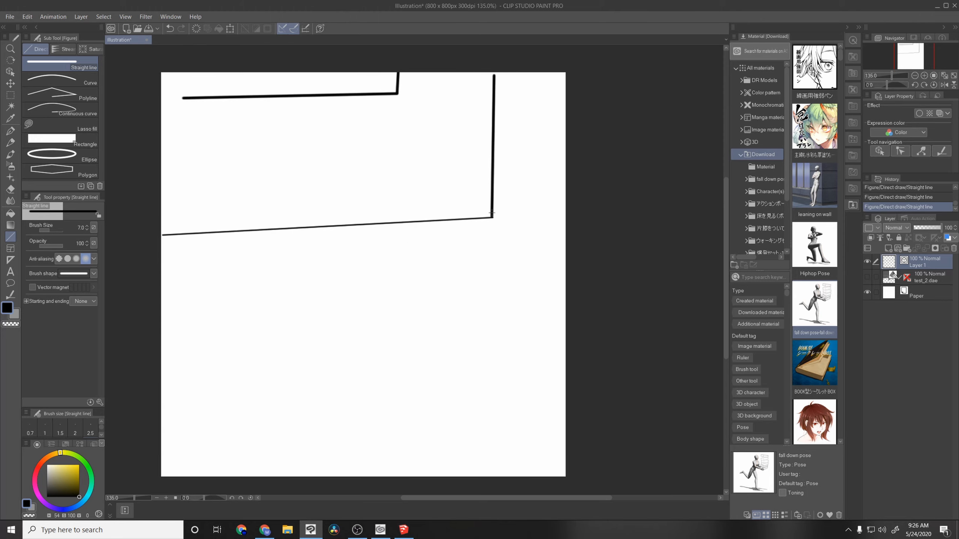
pyautogui.click(11, 296)
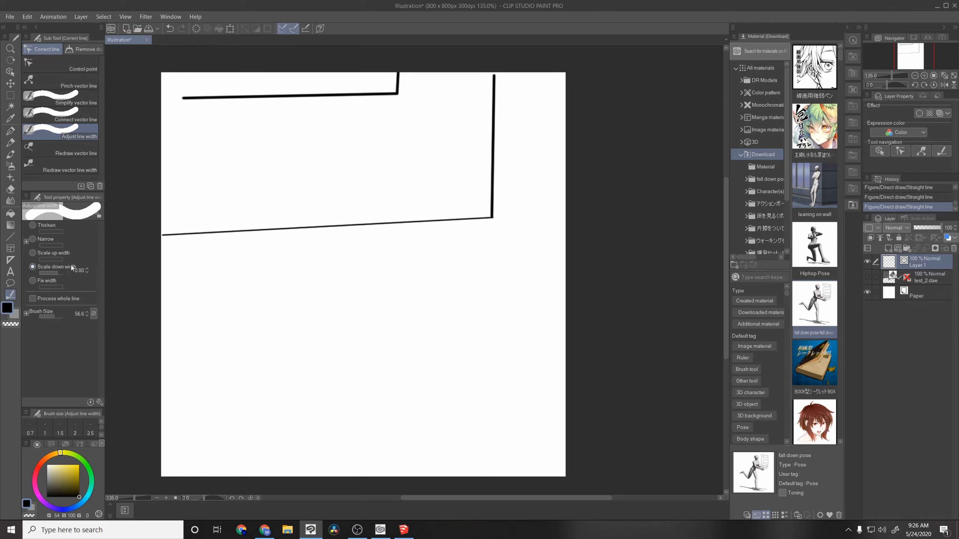
pyautogui.moveTo(51, 317); pyautogui.dragTo(54, 317)
pyautogui.moveTo(256, 218); pyautogui.dragTo(260, 250)
pyautogui.moveTo(458, 220); pyautogui.dragTo(462, 210)
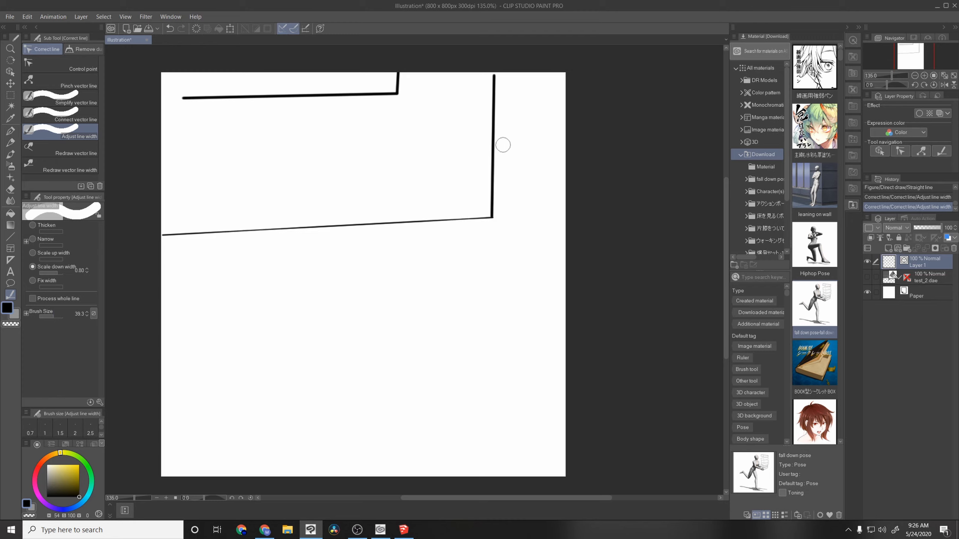
pyautogui.moveTo(485, 142); pyautogui.dragTo(508, 139)
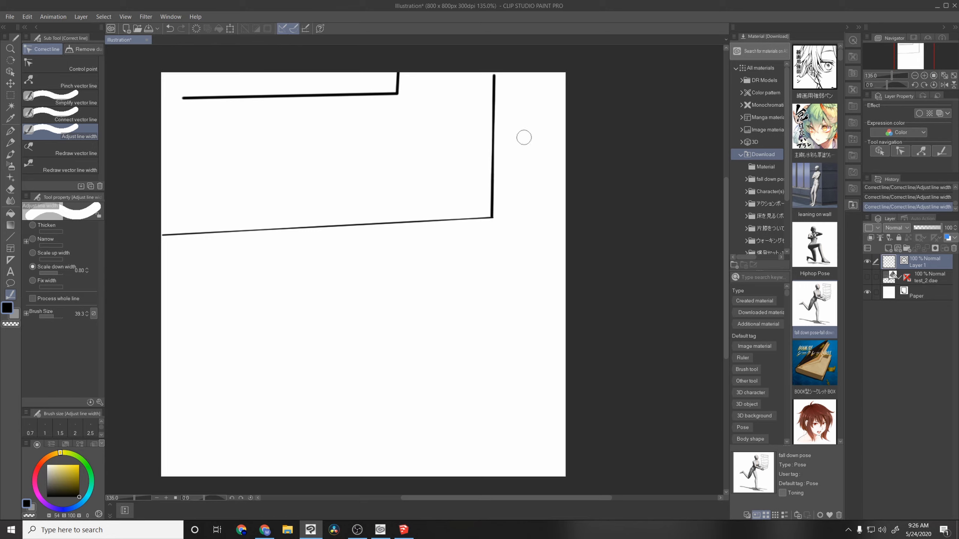
# Step: Set Scale down width to 0.70 and thin parts of the wall corner, window and base lines
pyautogui.click(87, 272)
pyautogui.moveTo(472, 162)
pyautogui.mouseDown()
pyautogui.moveTo(506, 153)
pyautogui.moveTo(490, 144)
pyautogui.moveTo(488, 81)
pyautogui.mouseUp()
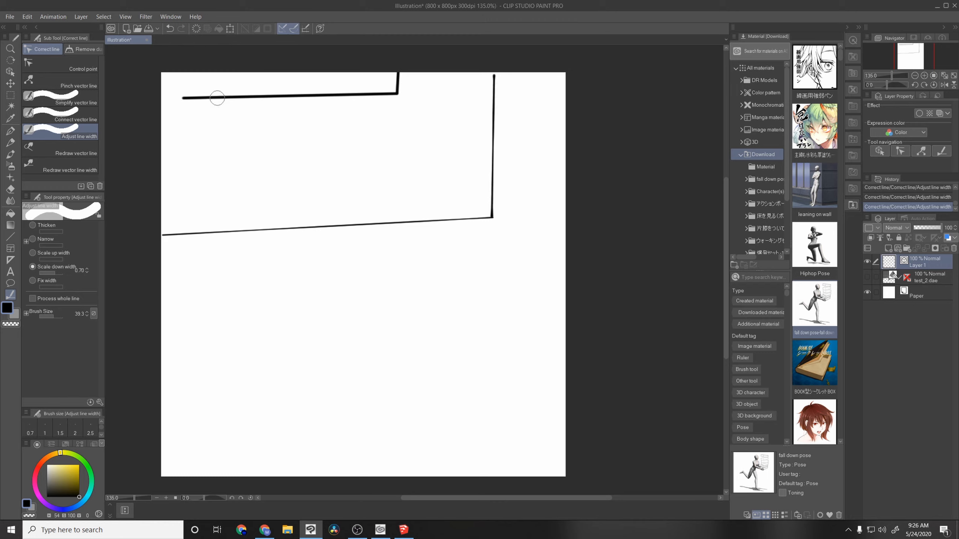
pyautogui.moveTo(214, 96); pyautogui.dragTo(404, 99)
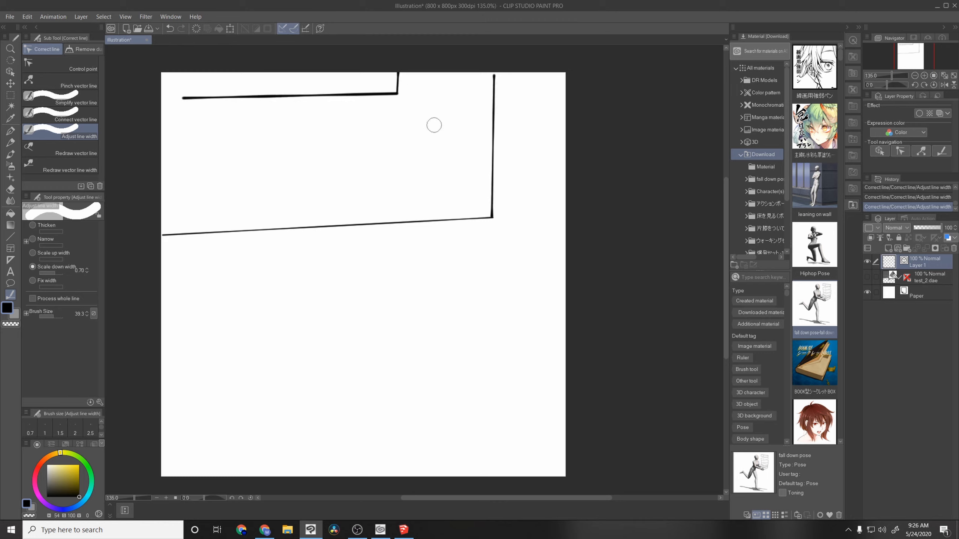
pyautogui.click(263, 99)
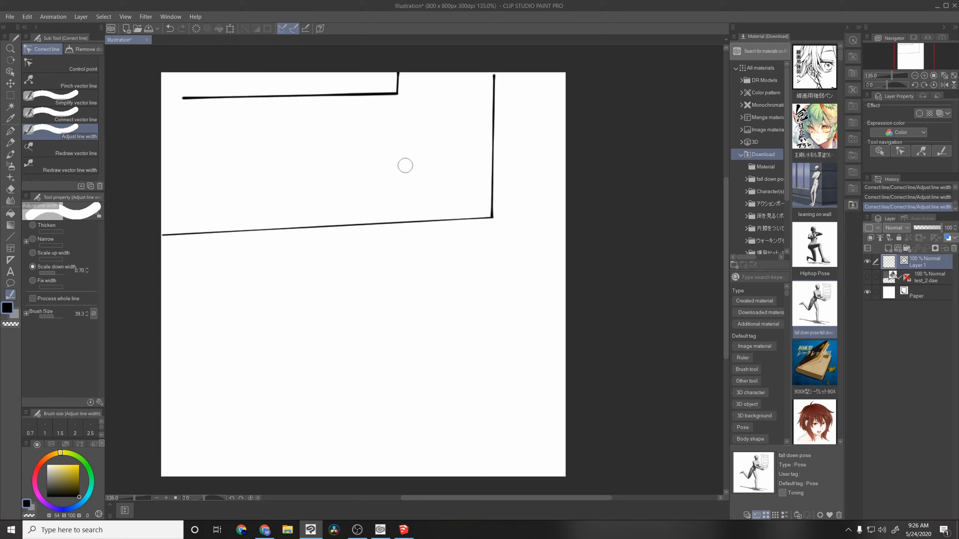
pyautogui.click(469, 215)
# Step: Draw a wavy G-pen stroke below the traced lines and thin its starting section with Adjust line width
pyautogui.click(10, 131)
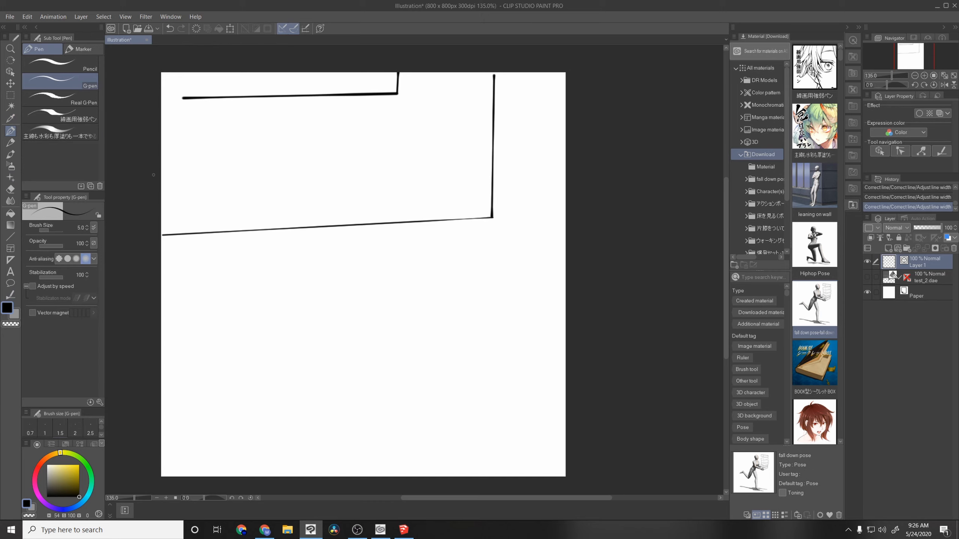
pyautogui.moveTo(308, 309)
pyautogui.mouseDown()
pyautogui.moveTo(416, 301)
pyautogui.moveTo(443, 281)
pyautogui.mouseUp()
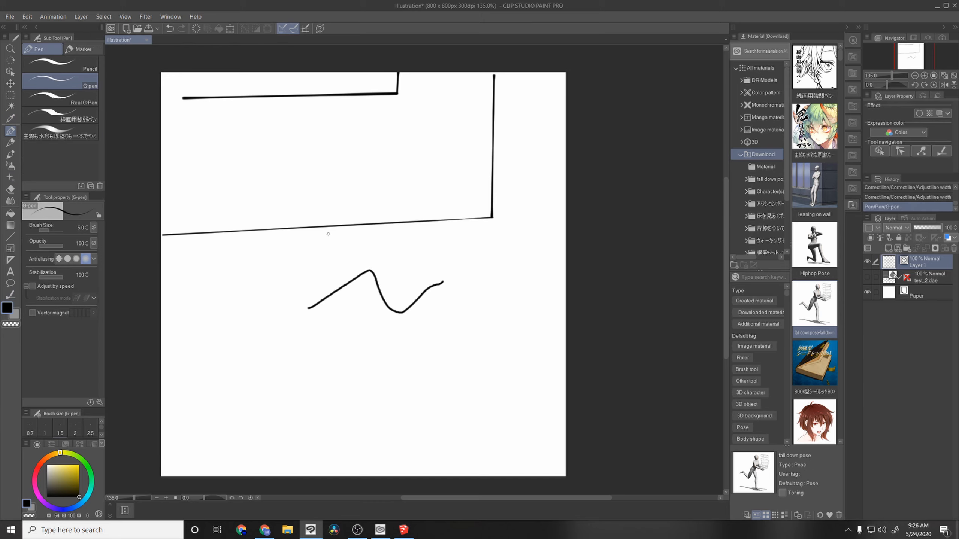
pyautogui.click(11, 296)
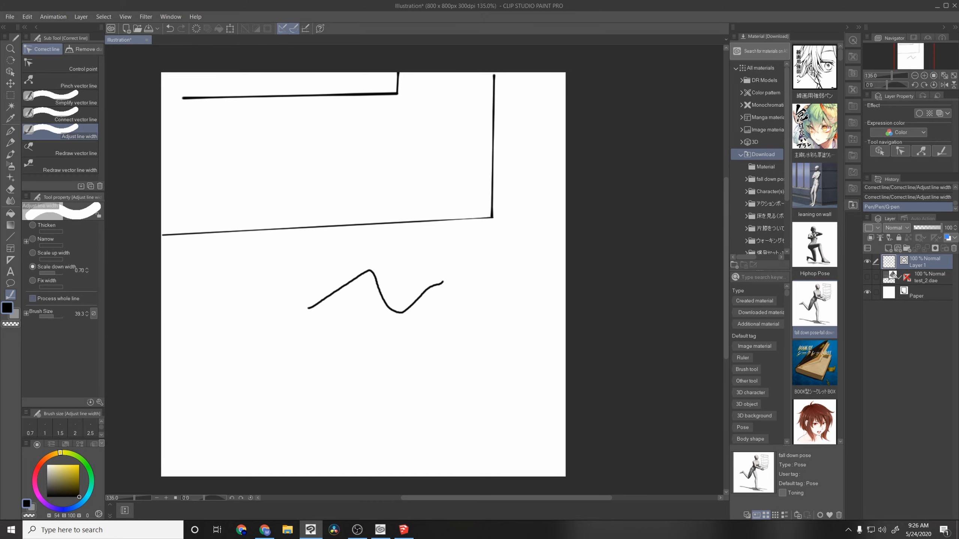
pyautogui.moveTo(307, 307)
pyautogui.mouseDown()
pyautogui.moveTo(353, 282)
pyautogui.moveTo(332, 287)
pyautogui.mouseUp()
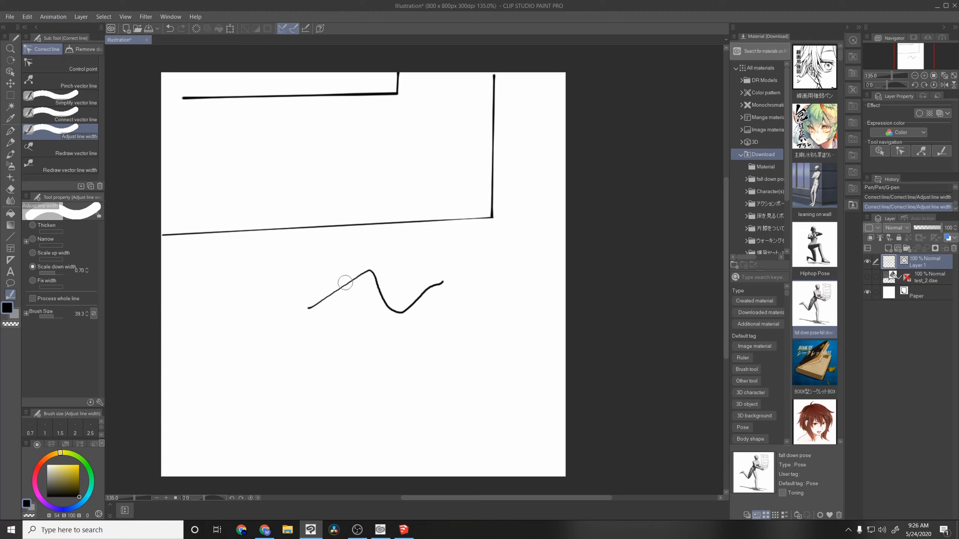
# Step: Show the test_2 3D layer again and hide Layer 1 with the traced lines
pyautogui.click(867, 278)
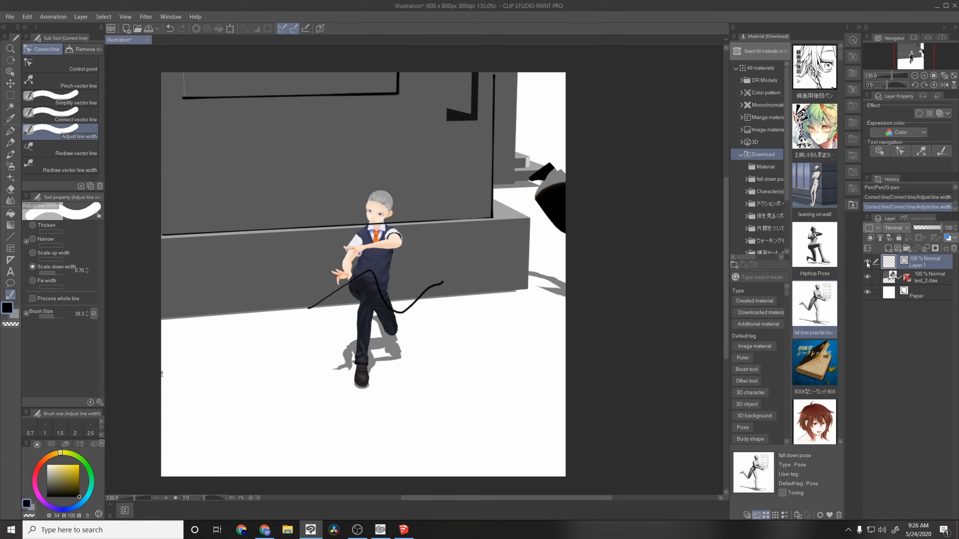
pyautogui.click(867, 262)
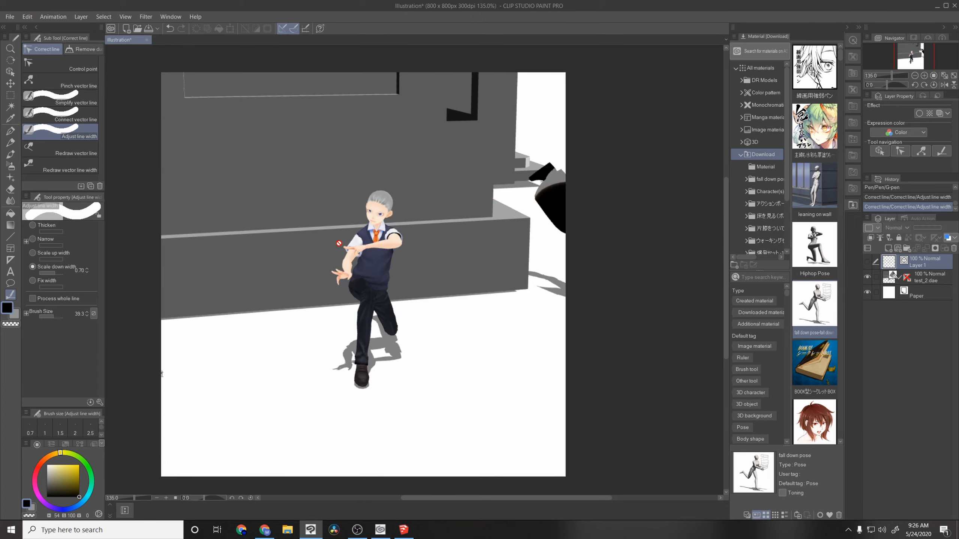
# Step: Select the kneeling student character in the 3D scene and rotate the camera until the house's front steps and both characters are in view
pyautogui.click(10, 72)
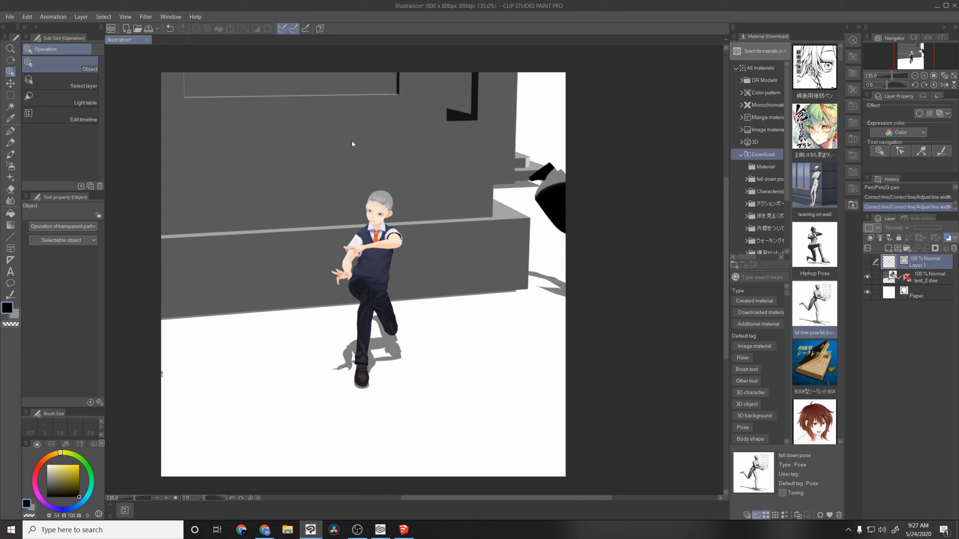
pyautogui.scroll(-1, 352, 142)
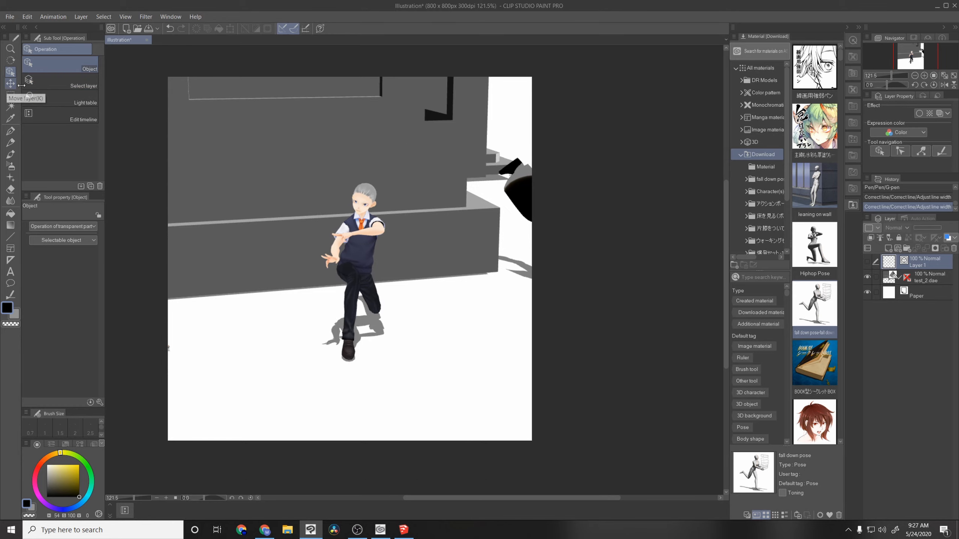
pyautogui.click(389, 205)
pyautogui.click(351, 290)
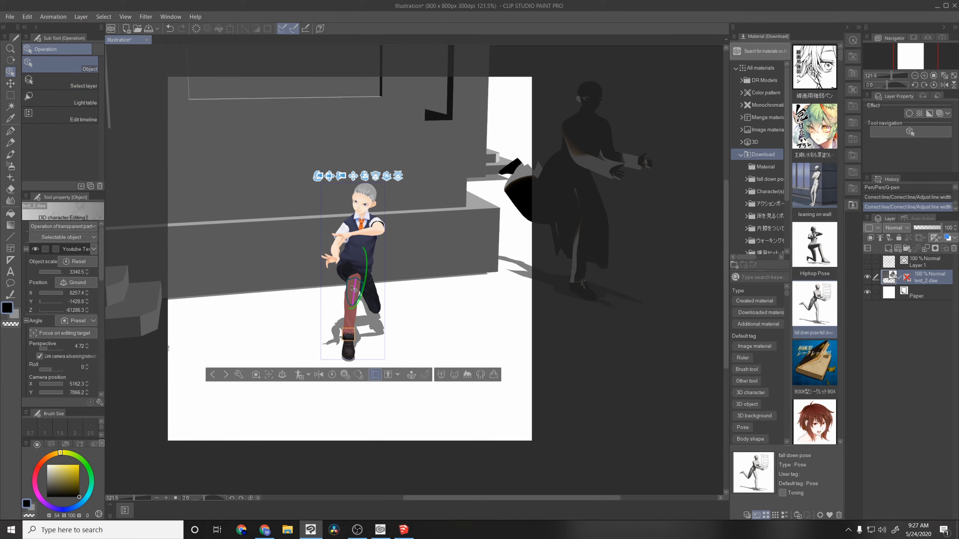
pyautogui.moveTo(322, 176); pyautogui.dragTo(345, 127)
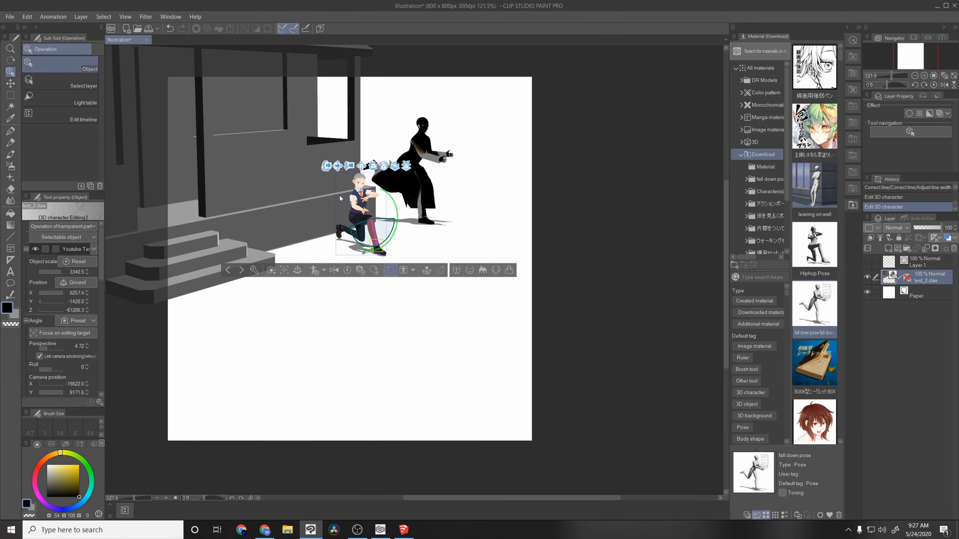
pyautogui.moveTo(335, 169); pyautogui.dragTo(364, 190)
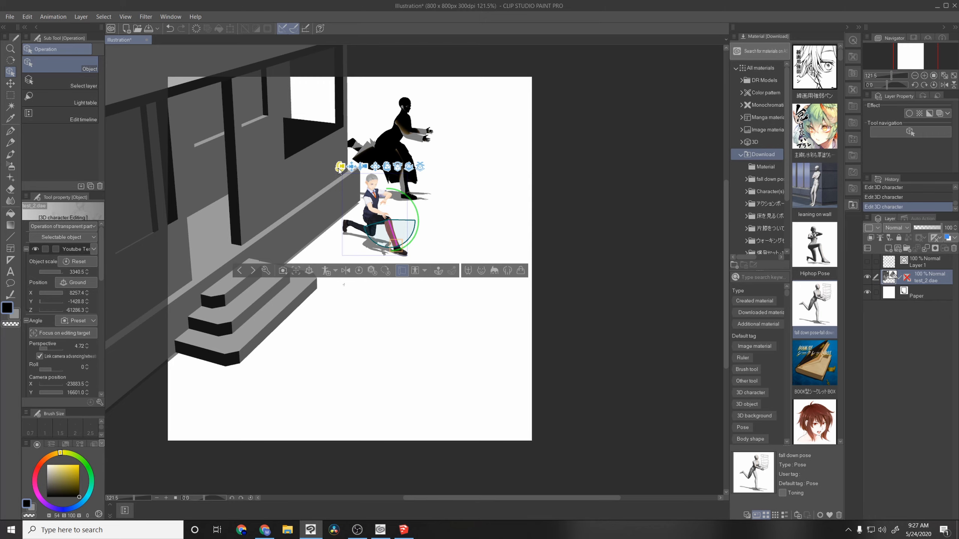
pyautogui.moveTo(339, 169); pyautogui.dragTo(353, 149)
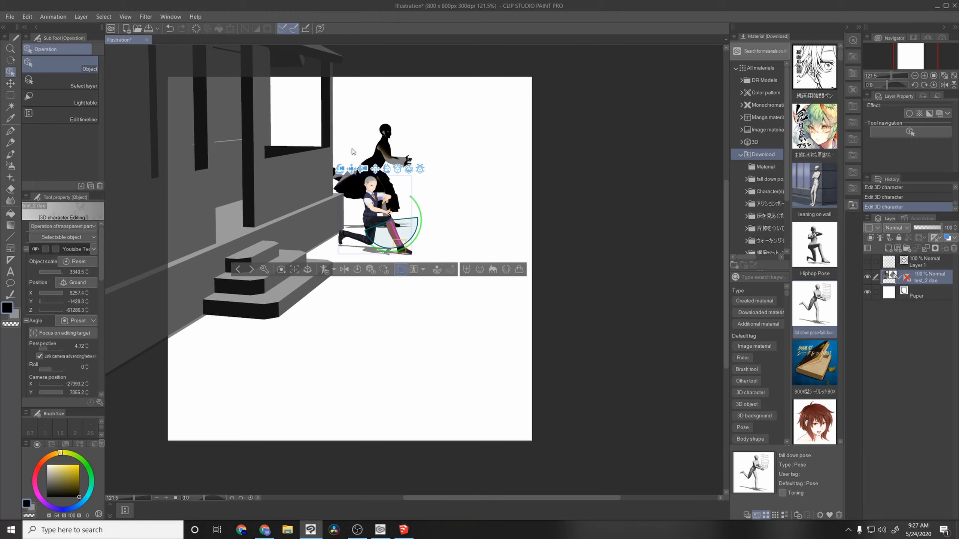
pyautogui.moveTo(340, 169); pyautogui.dragTo(312, 167)
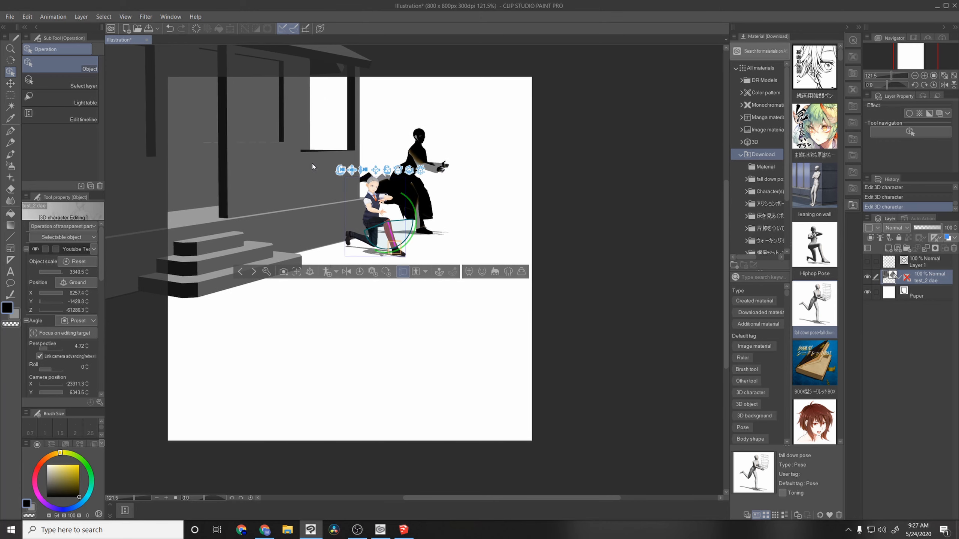